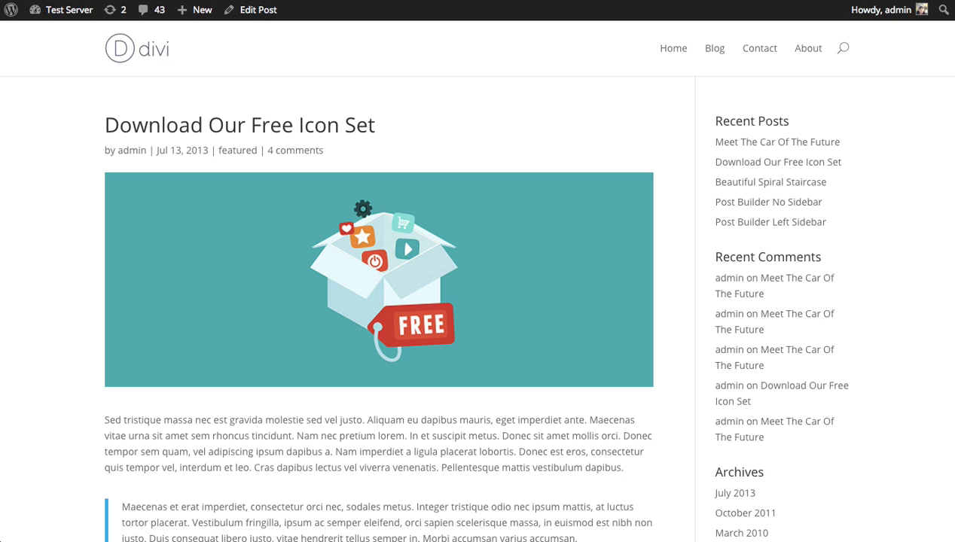
Examine the "Download Our Free Icon Set" post and the newsletter signup form placed within its content
scroll(663, 134, down, 5)
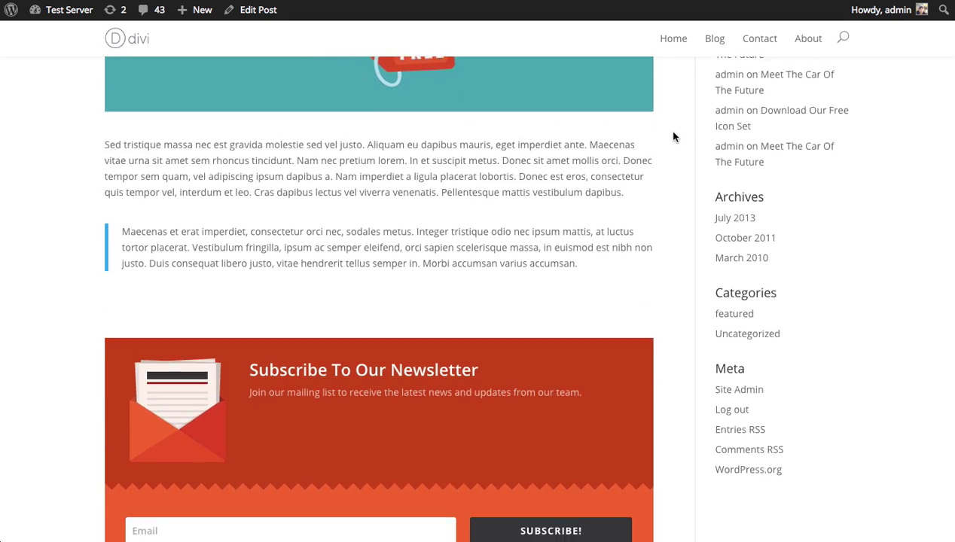
scroll(673, 135, down, 4)
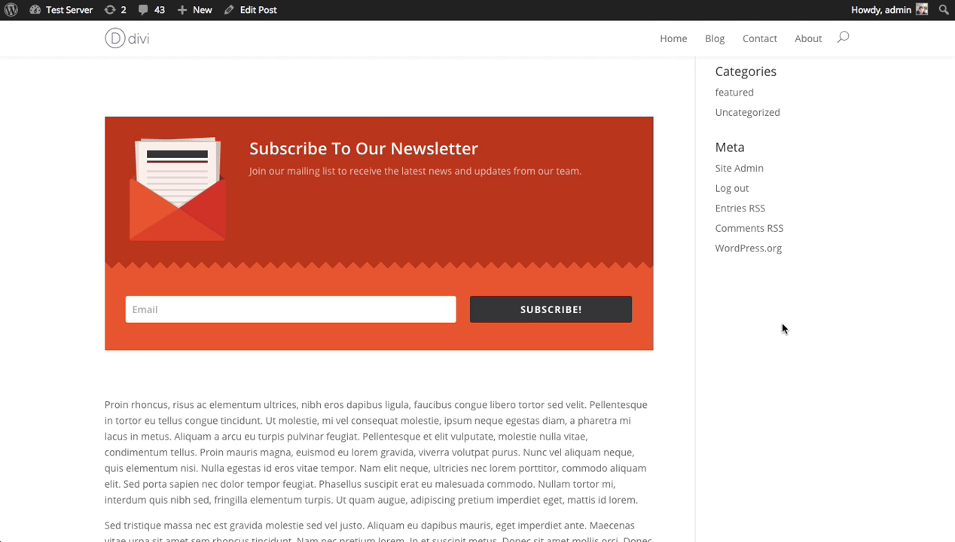
scroll(657, 314, down, 6)
scroll(670, 311, up, 4)
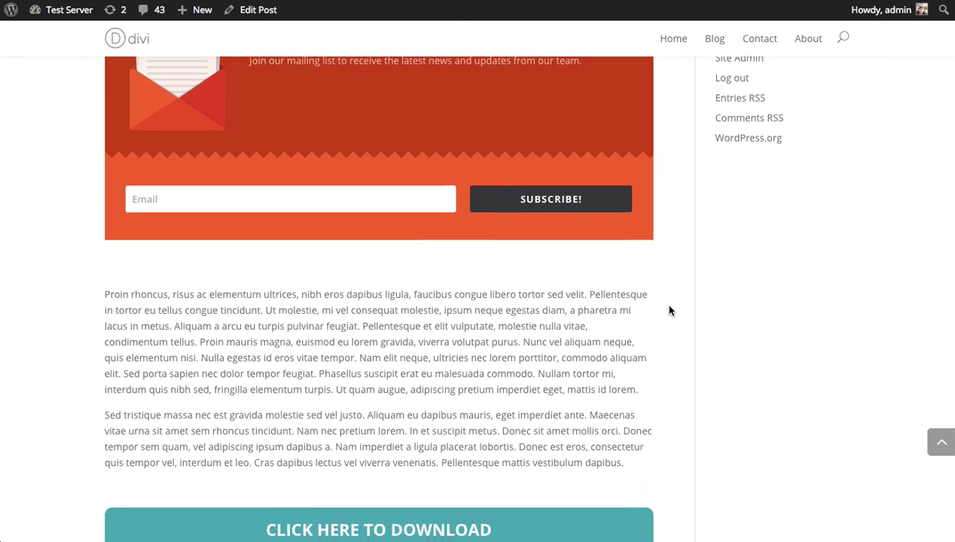
scroll(670, 311, up, 3)
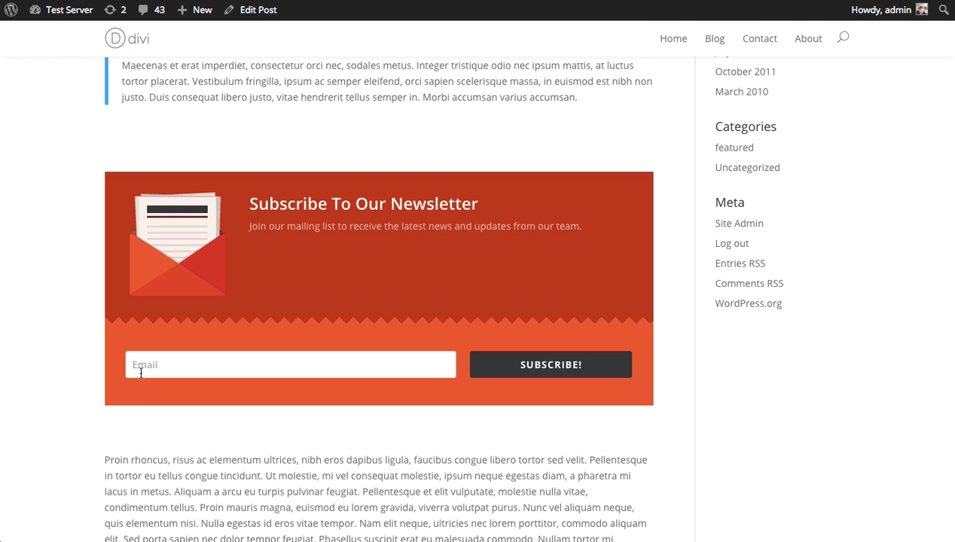
scroll(597, 253, up, 1)
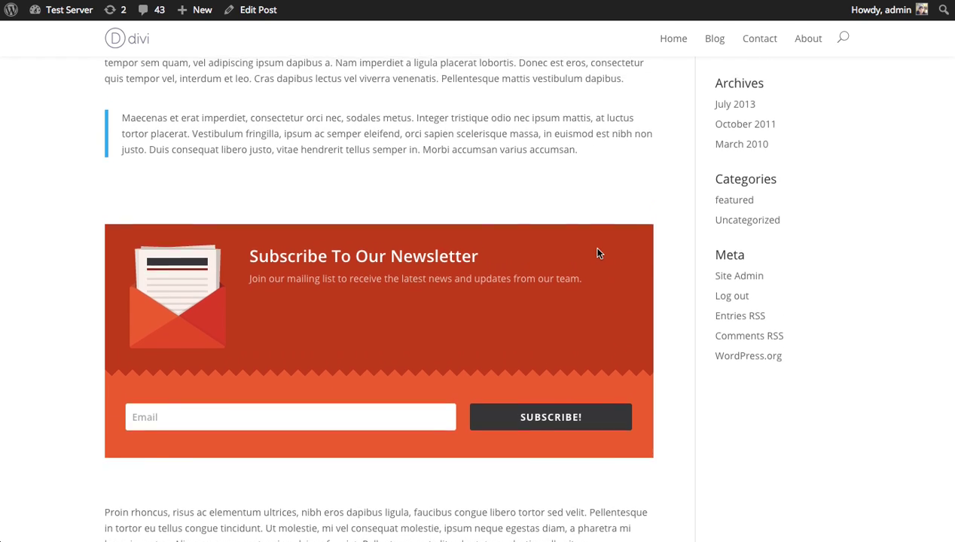
scroll(597, 253, up, 8)
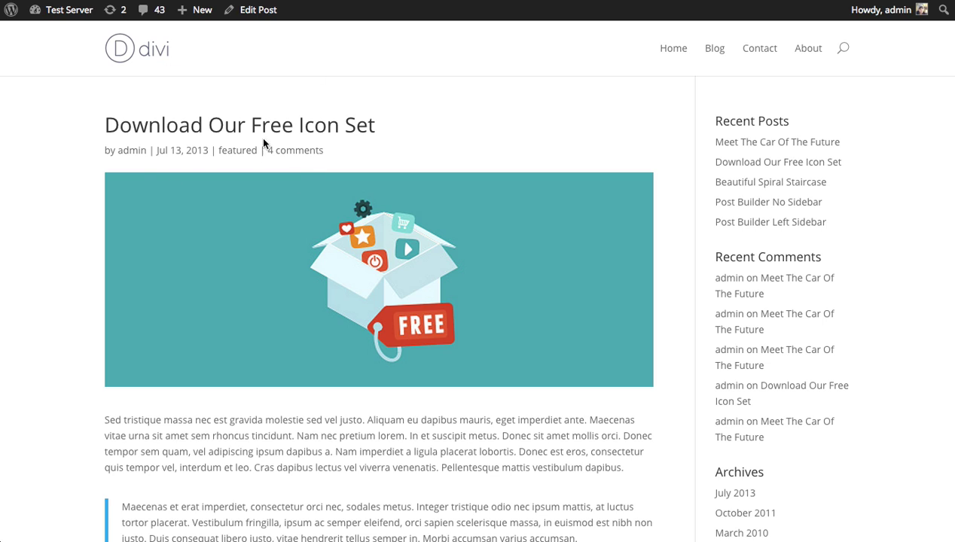
Open Bloom's optin forms in the site dashboard and delete the active Inline optin
click(68, 12)
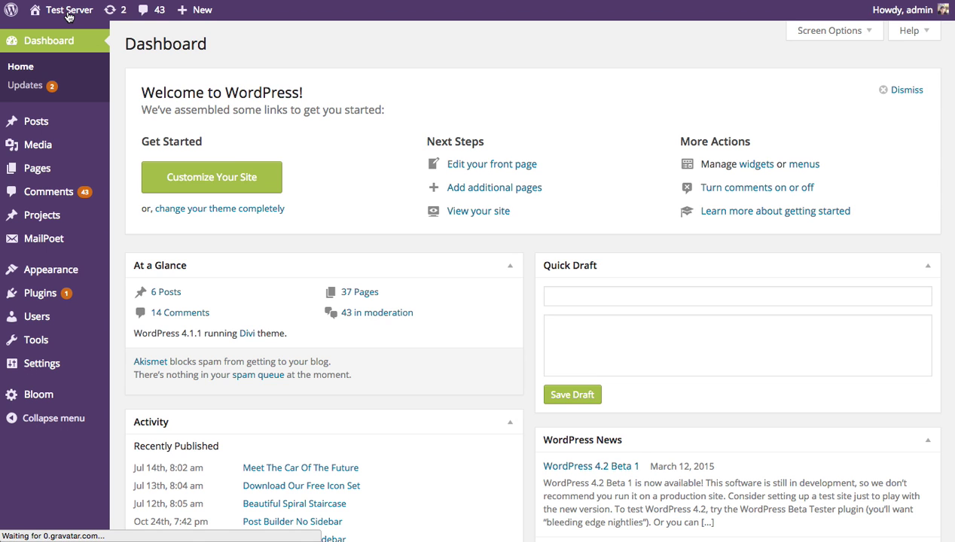
mouse_move(49, 399)
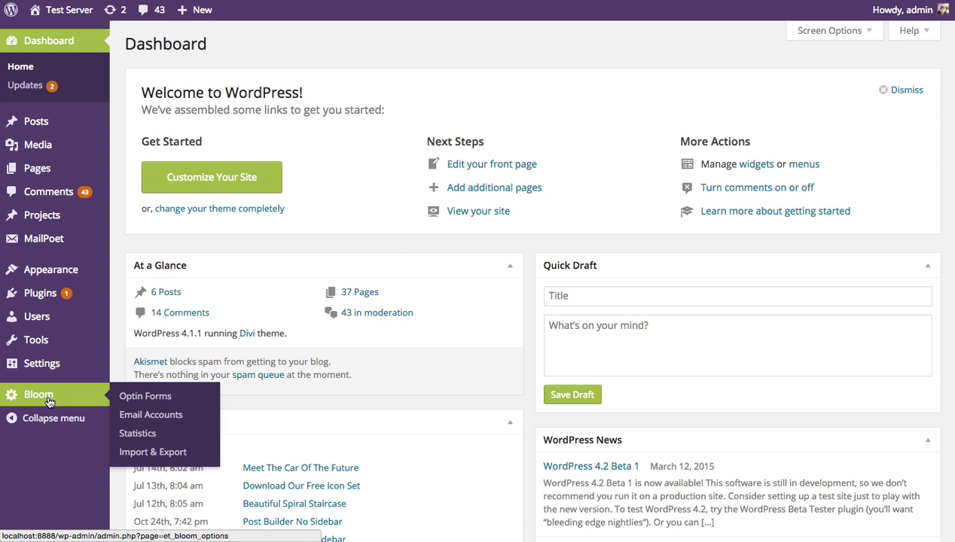
click(149, 399)
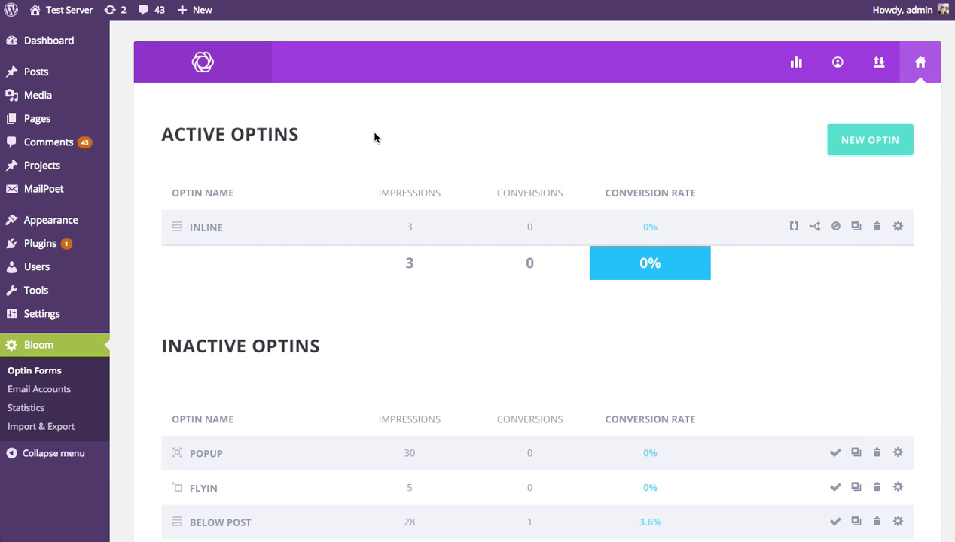
scroll(376, 138, down, 5)
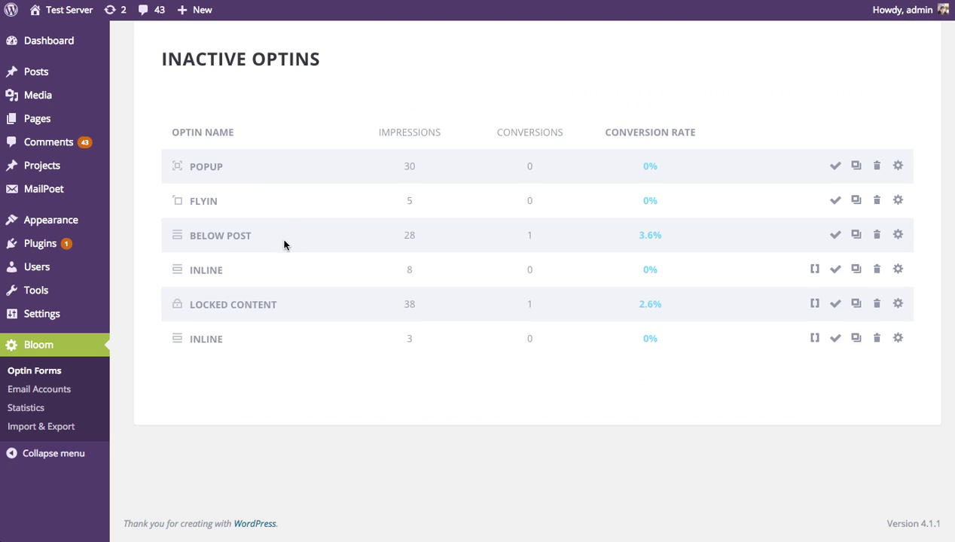
scroll(266, 275, up, 5)
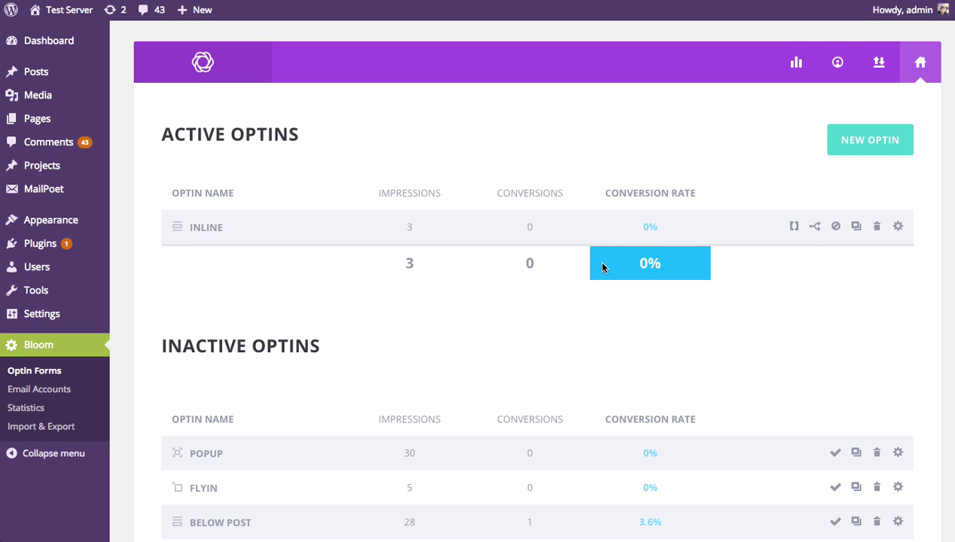
click(876, 234)
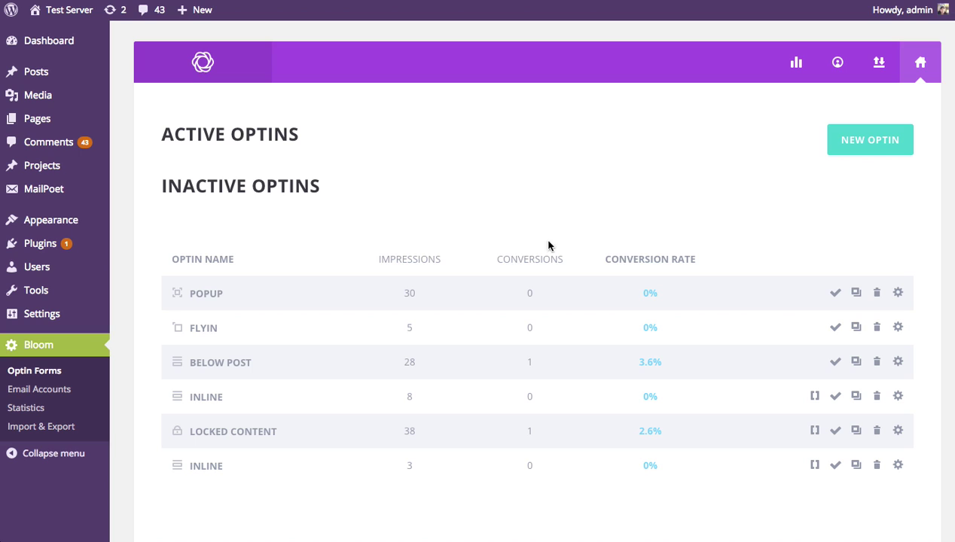
Review the email provider accounts connected to Bloom and the mailing lists under each
click(837, 62)
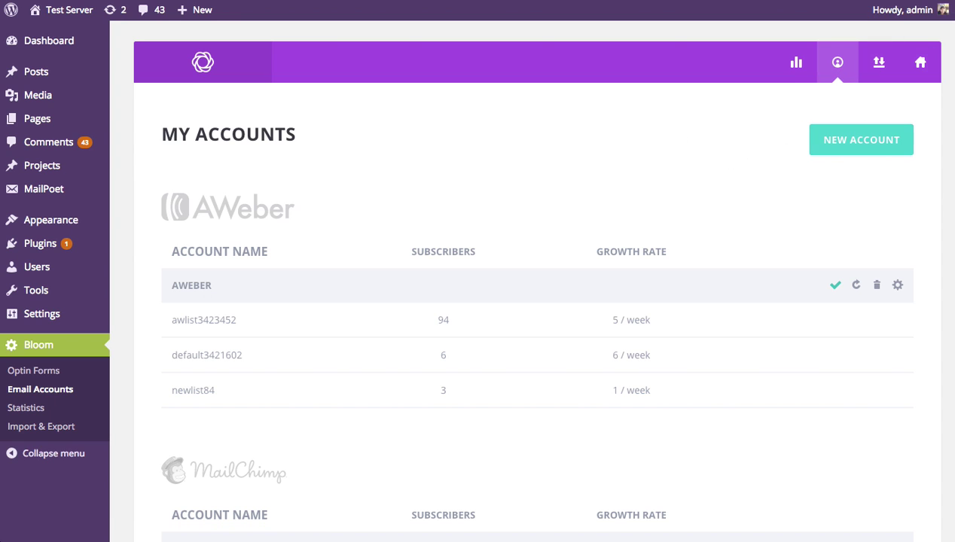
scroll(952, 106, down, 5)
scroll(952, 106, down, 20)
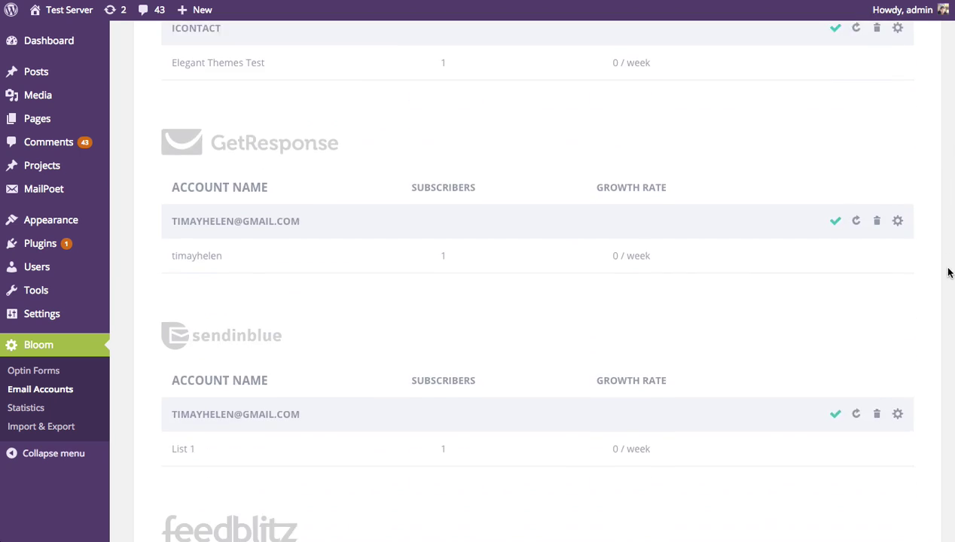
scroll(928, 440, up, 10)
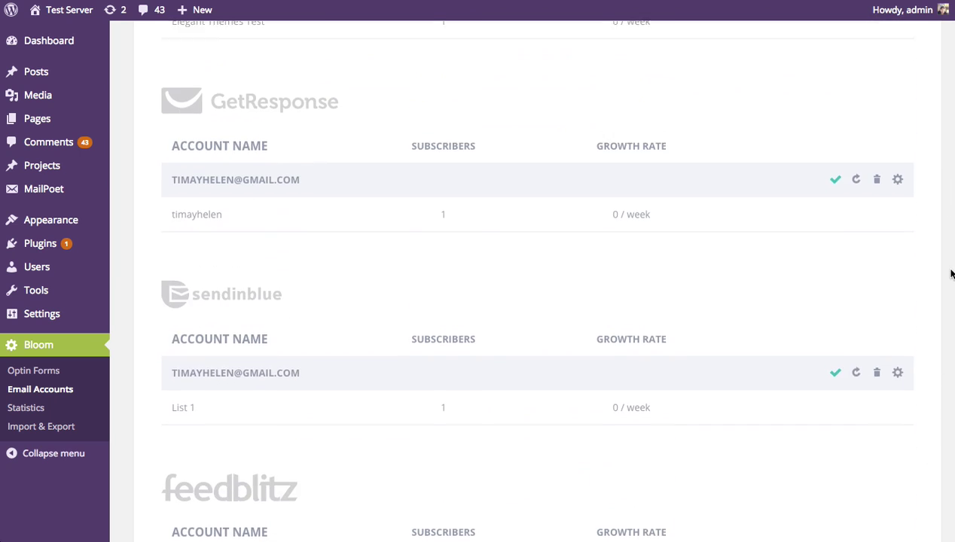
scroll(947, 192, up, 10)
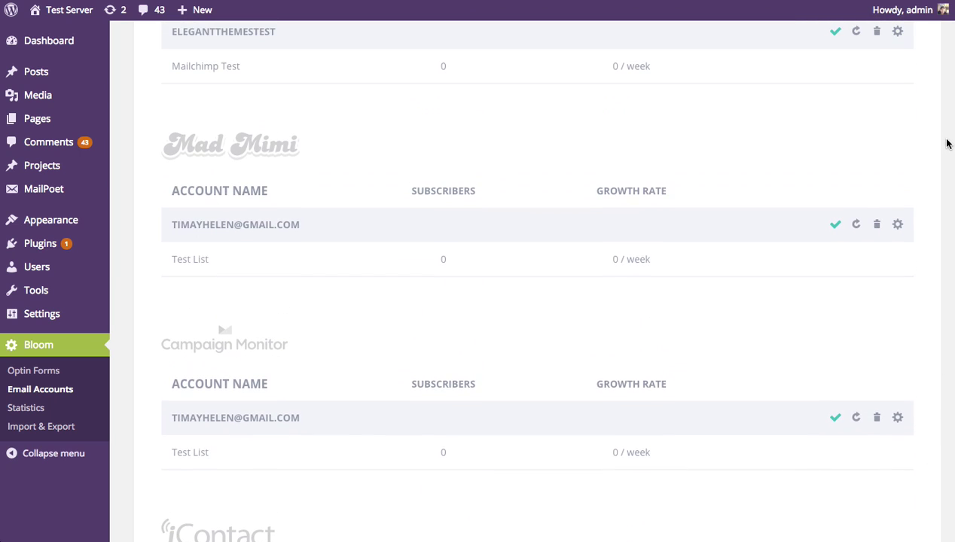
scroll(944, 54, up, 1)
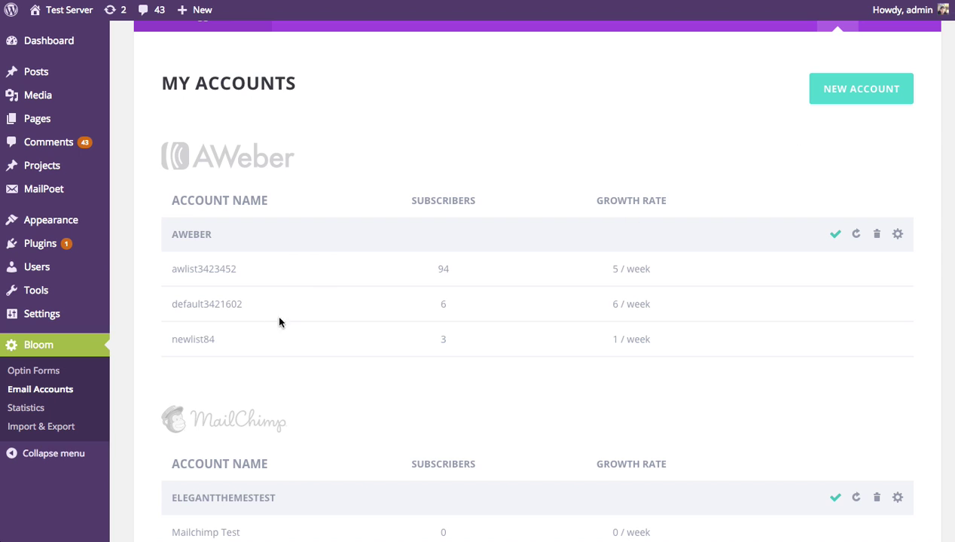
scroll(394, 234, up, 1)
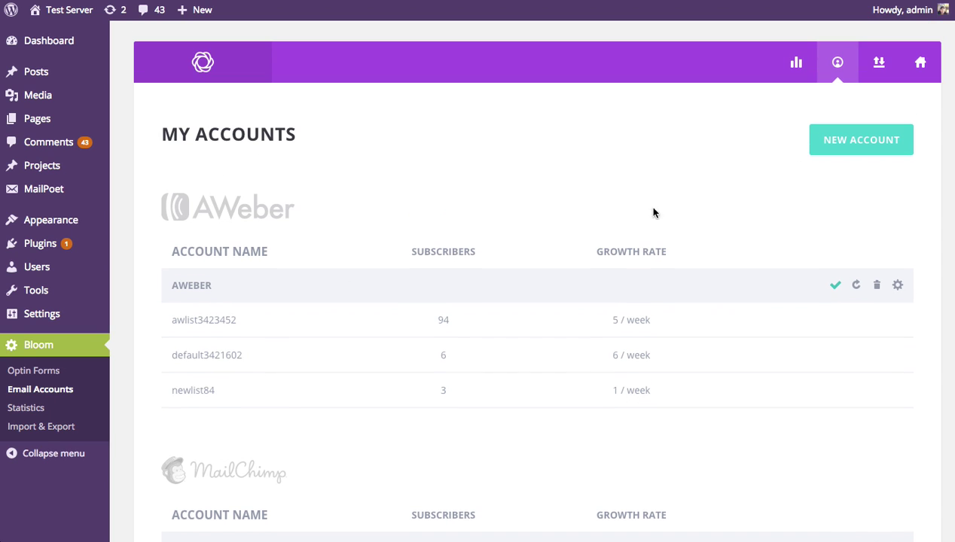
Create a new optin of the Inline type and name it "Inline"
click(920, 75)
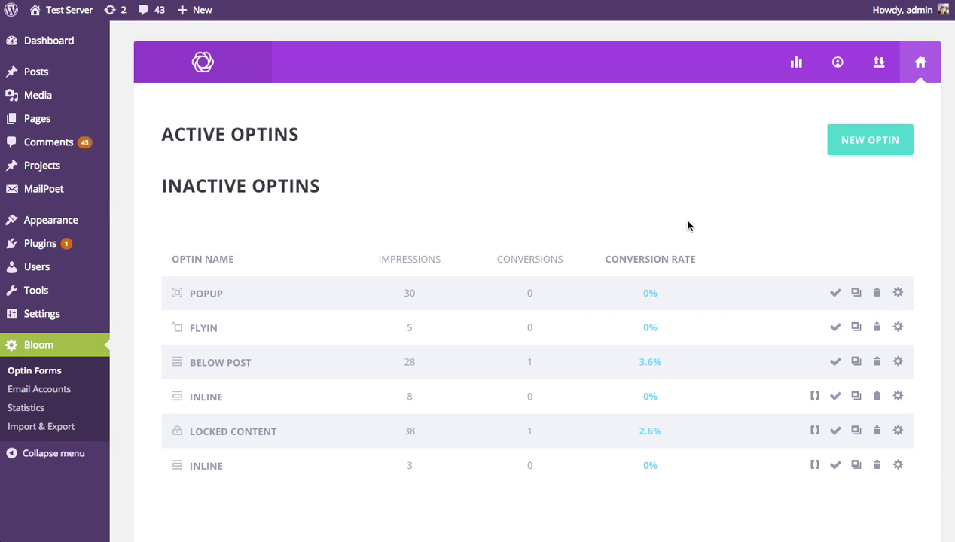
click(857, 149)
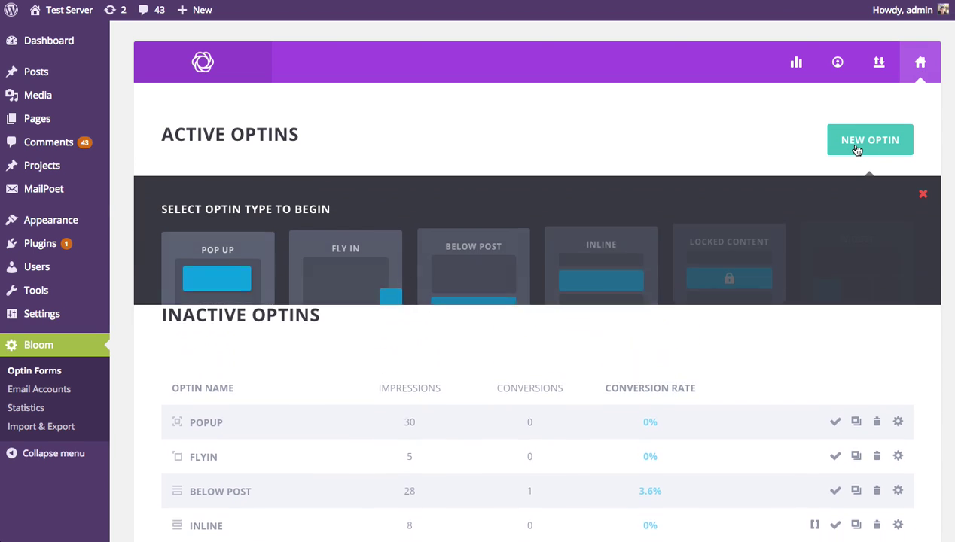
click(600, 283)
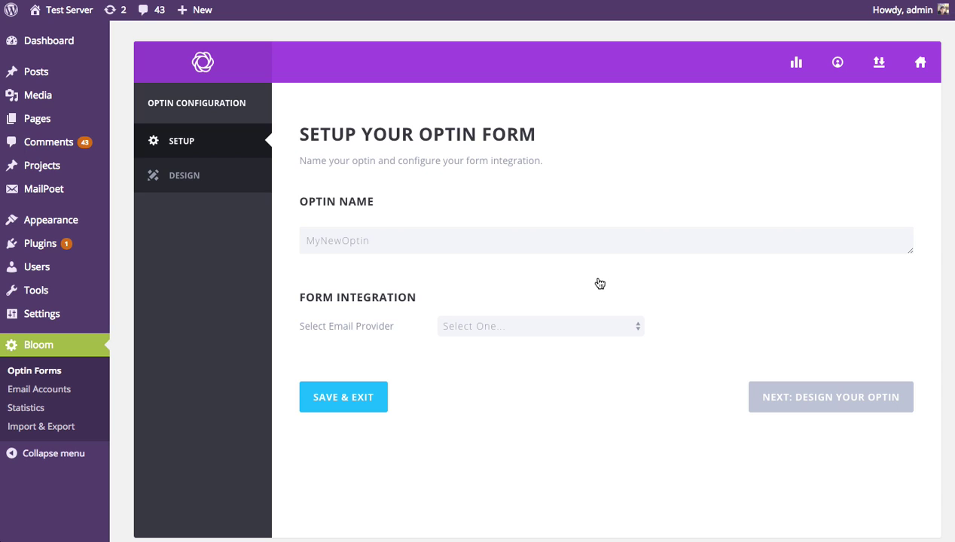
double_click(352, 239)
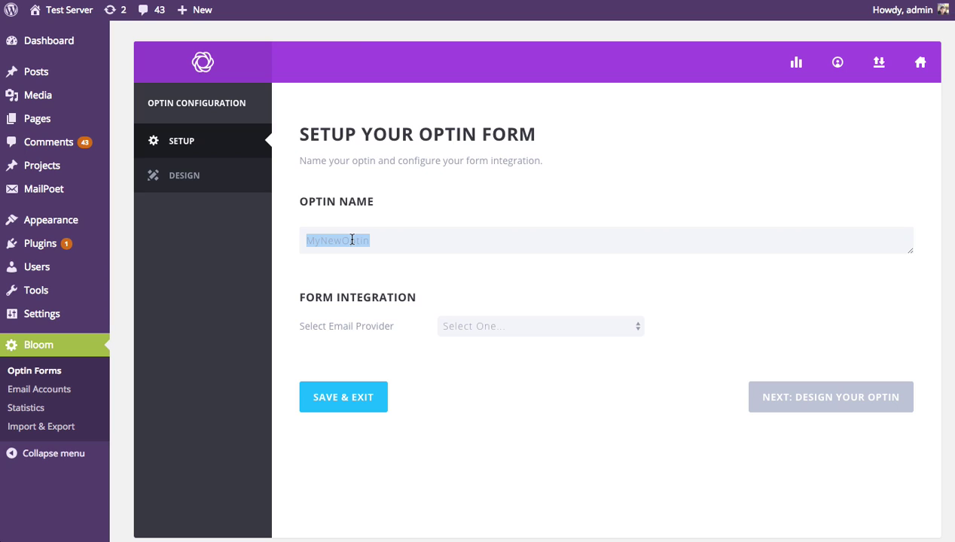
text(nline)
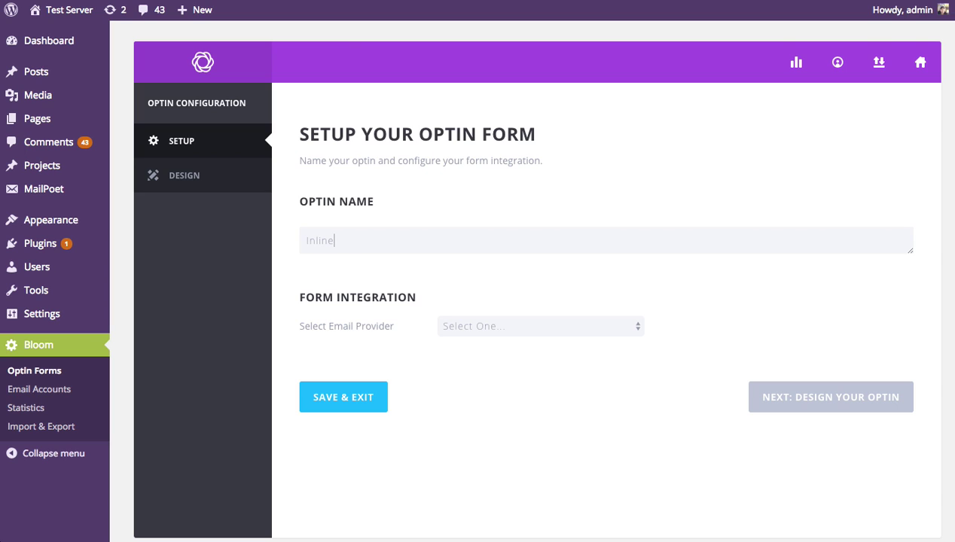
Integrate the form with the AWeber provider, AWeber account and awlist3423452 email list, and proceed to the design stage
click(529, 332)
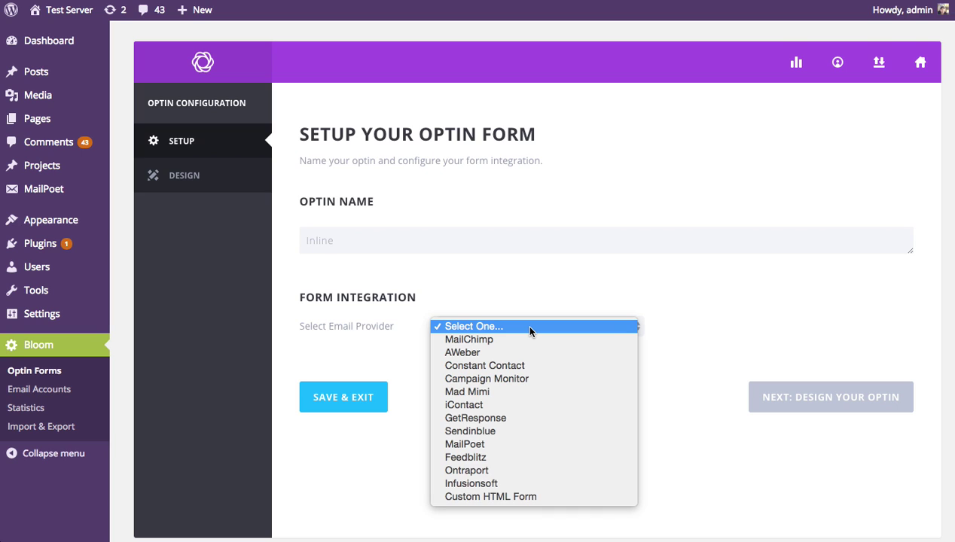
click(482, 354)
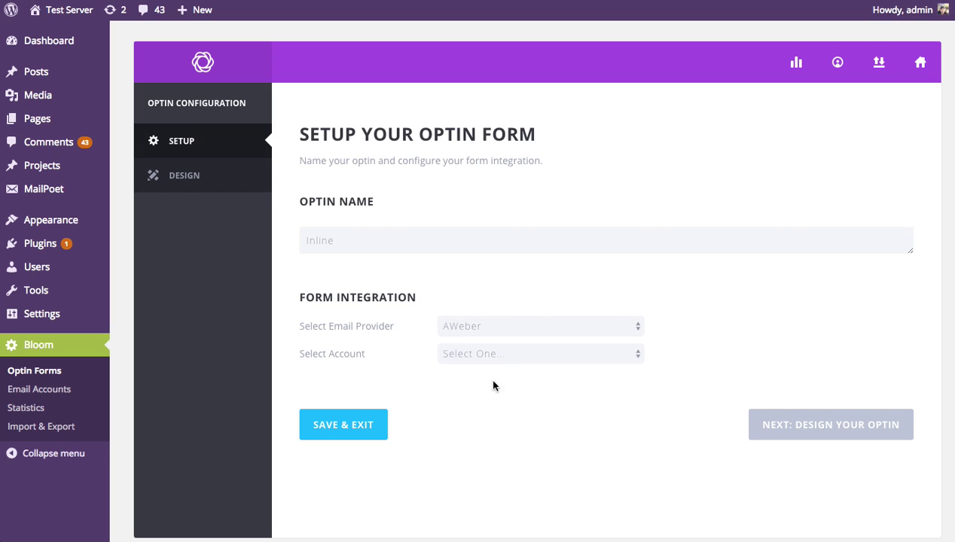
click(493, 354)
click(479, 382)
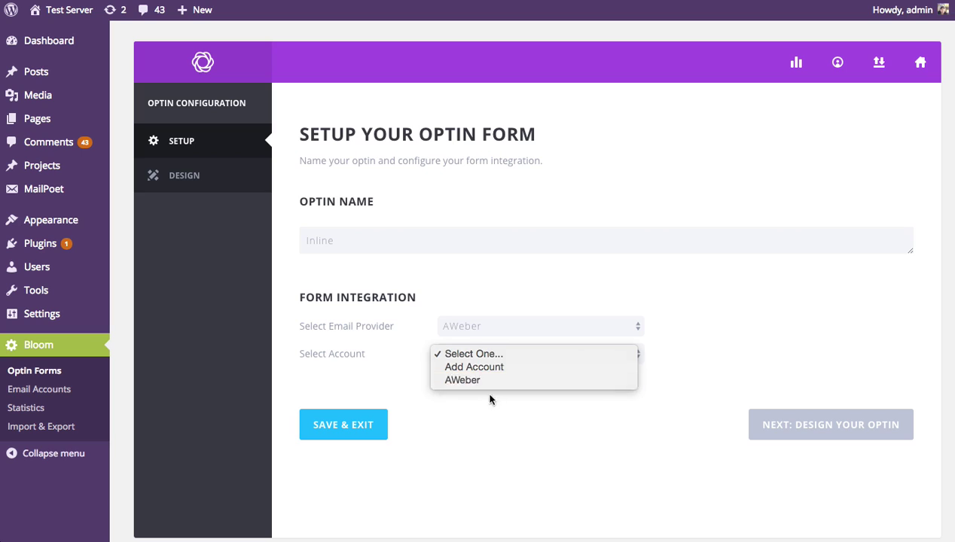
click(471, 381)
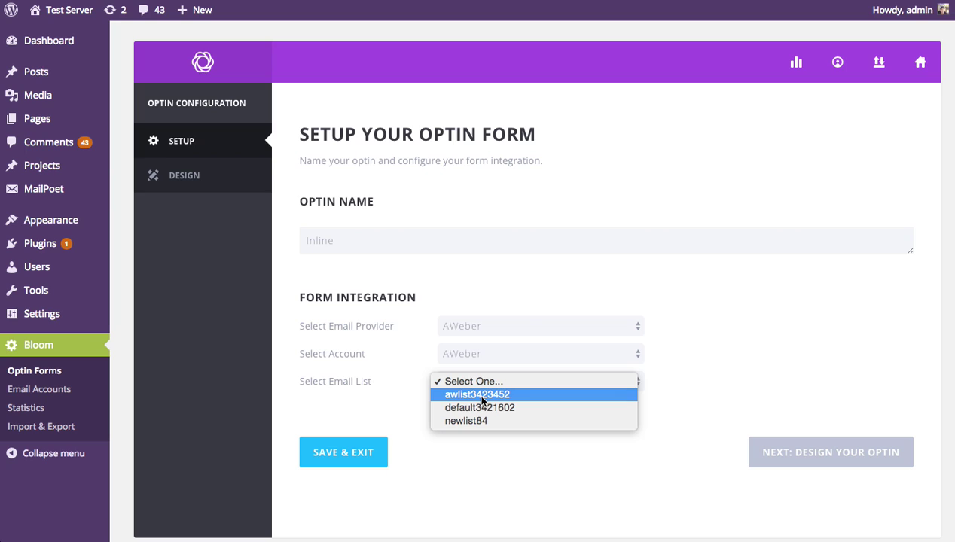
click(482, 397)
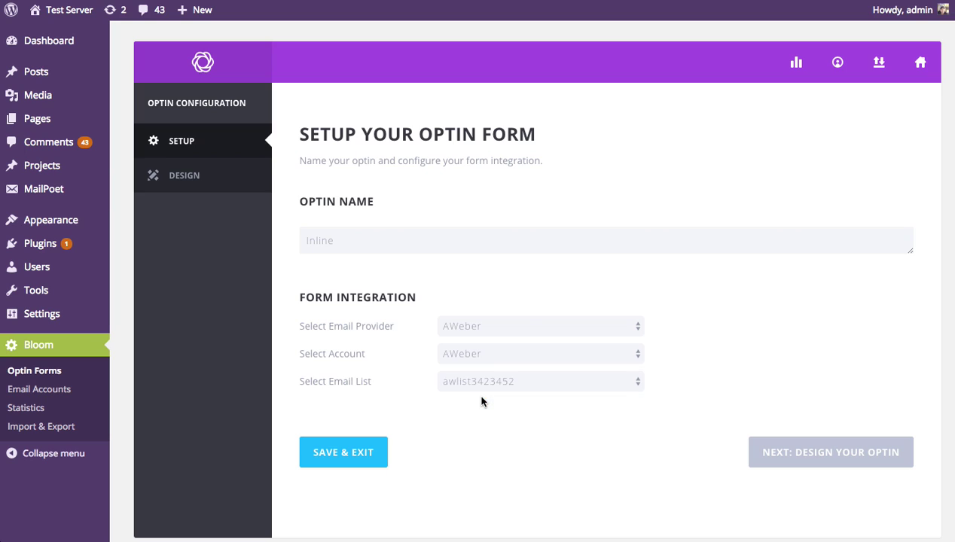
click(823, 462)
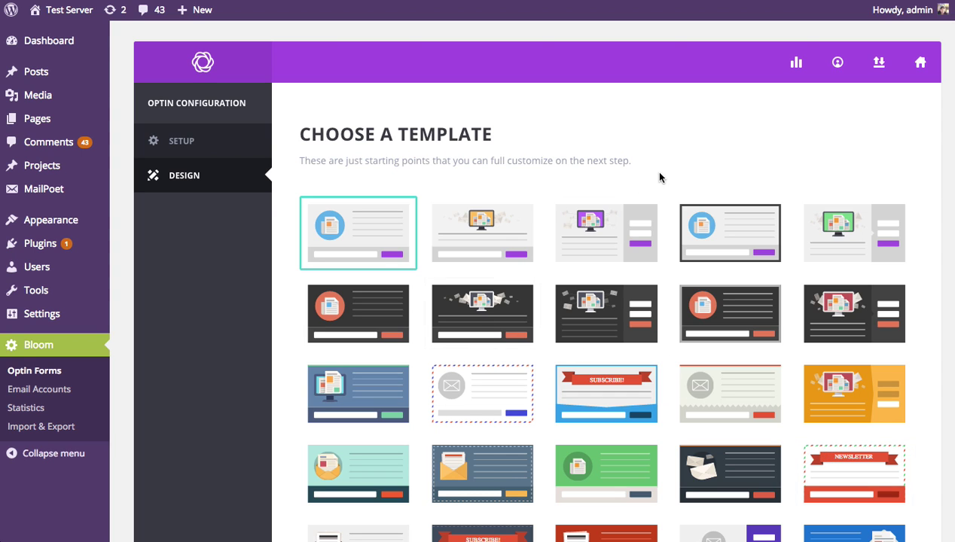
Look through the optin template gallery, comparing the available layouts, border styles and color variations
scroll(666, 177, down, 5)
scroll(667, 177, down, 20)
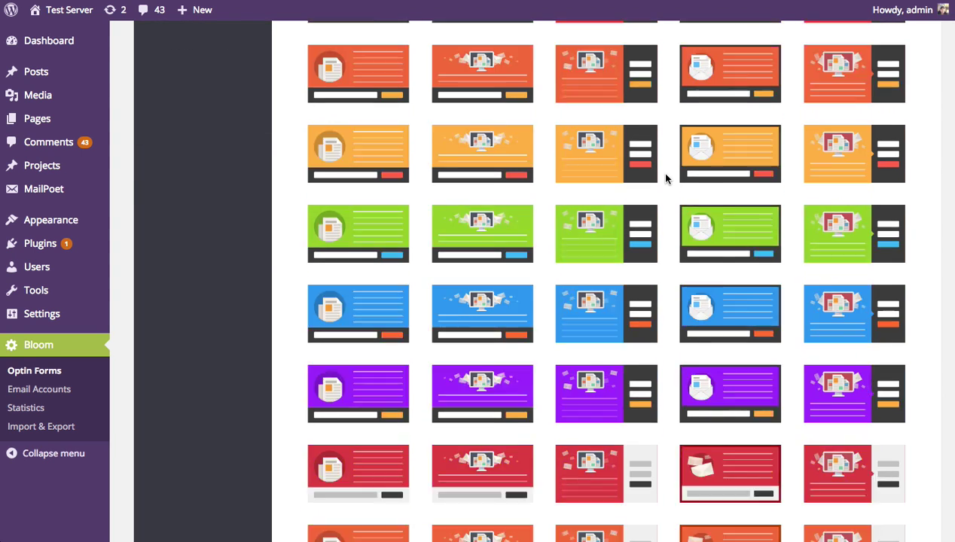
scroll(666, 181, down, 5)
scroll(667, 187, up, 20)
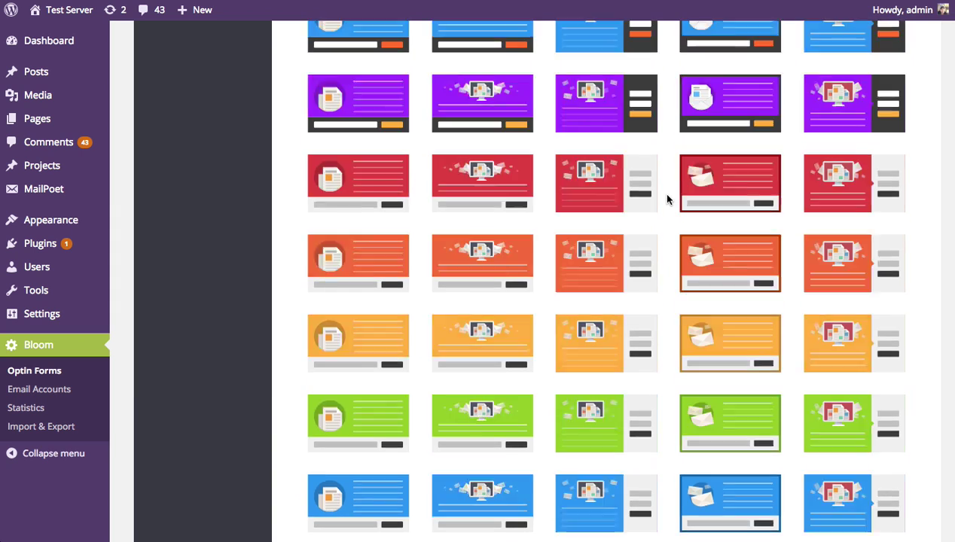
scroll(667, 199, down, 2)
scroll(667, 199, up, 2)
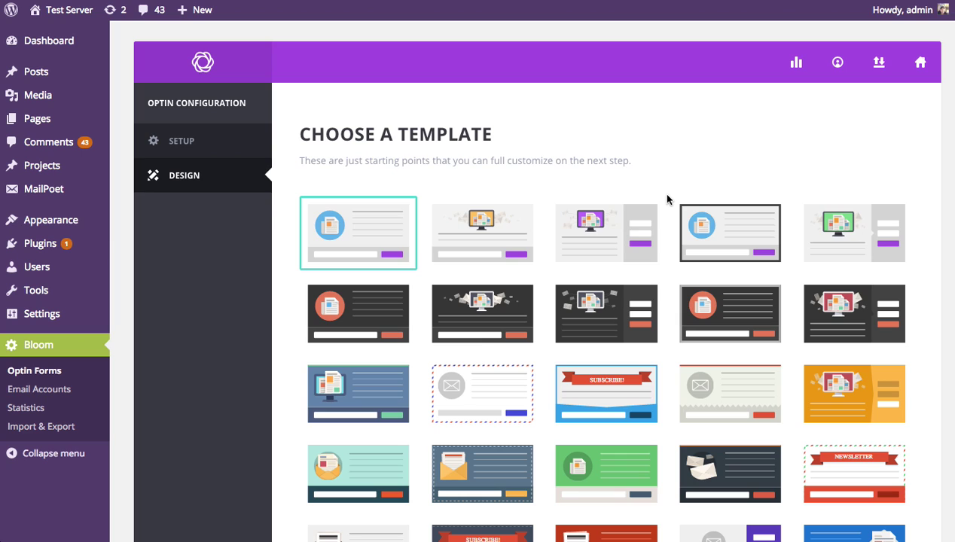
scroll(666, 195, down, 3)
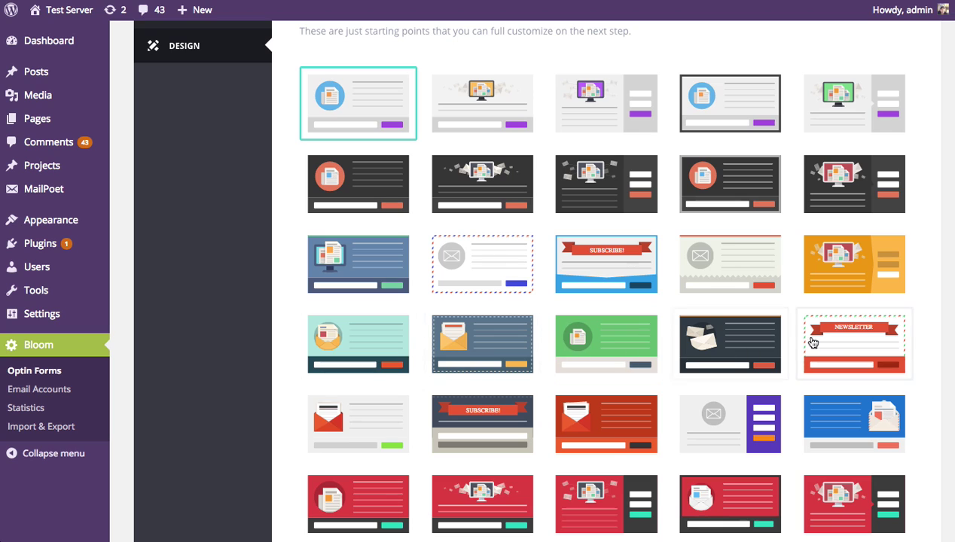
scroll(599, 282, down, 1)
scroll(599, 282, down, 1)
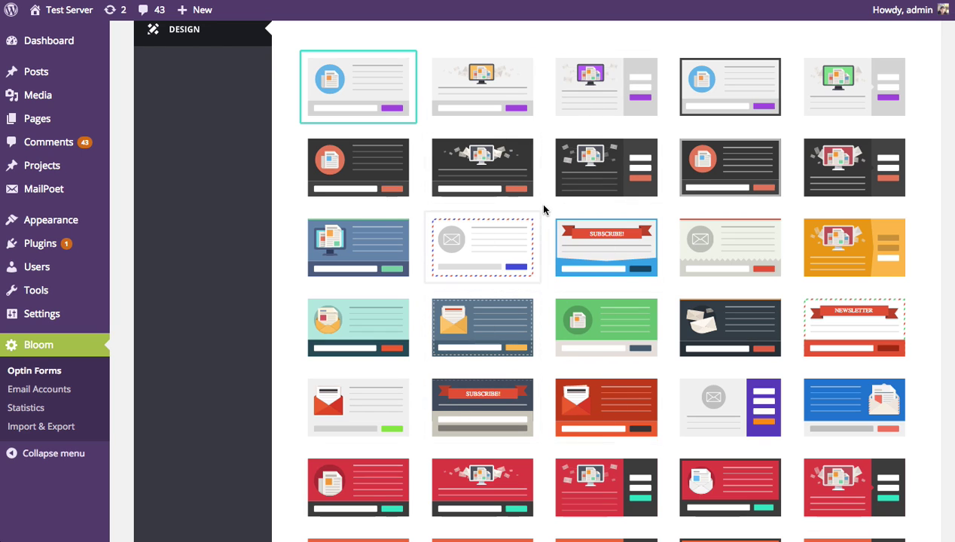
scroll(544, 209, down, 5)
scroll(544, 213, down, 12)
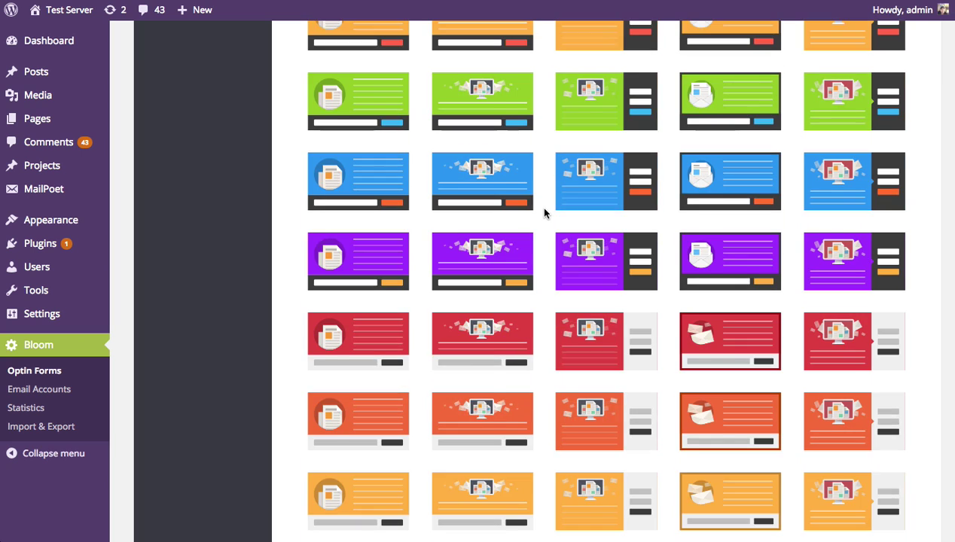
scroll(545, 221, down, 8)
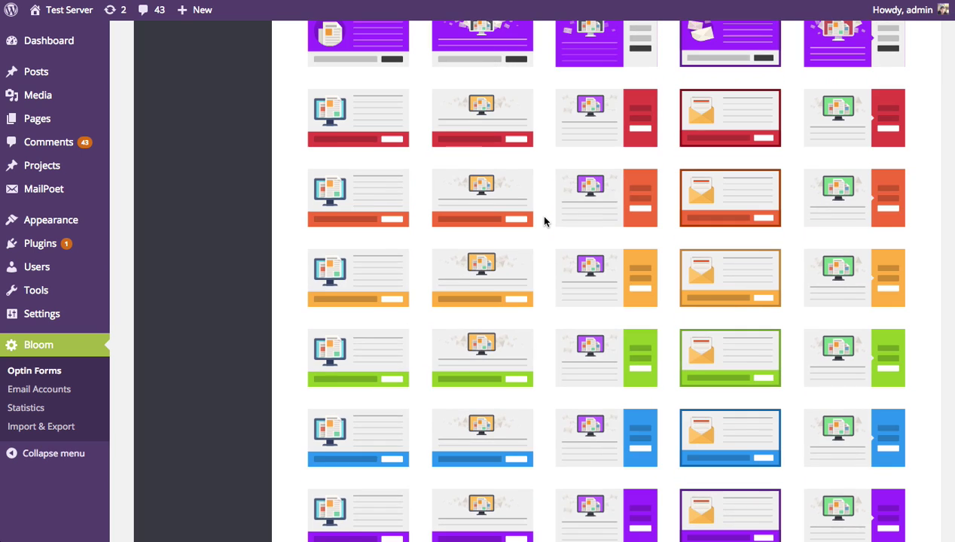
scroll(550, 242, up, 20)
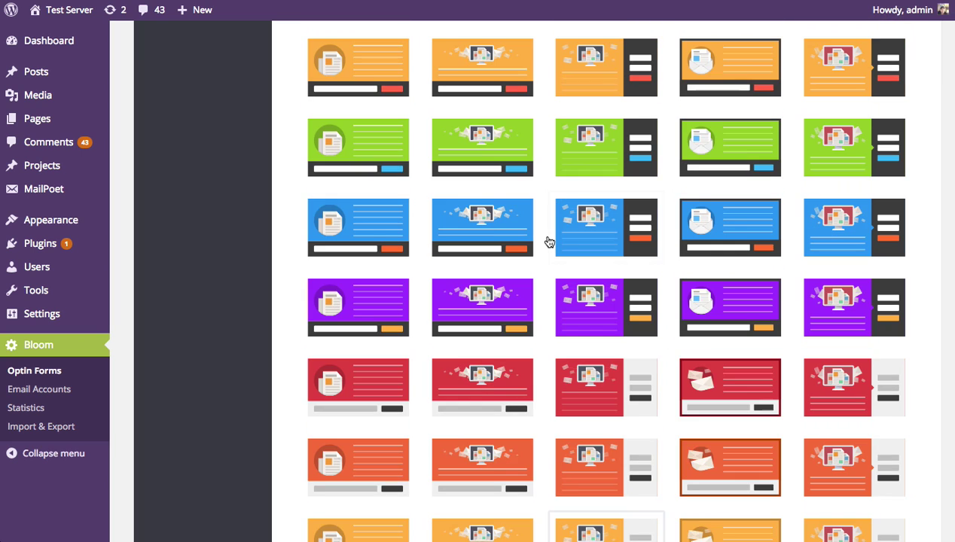
scroll(550, 241, up, 1)
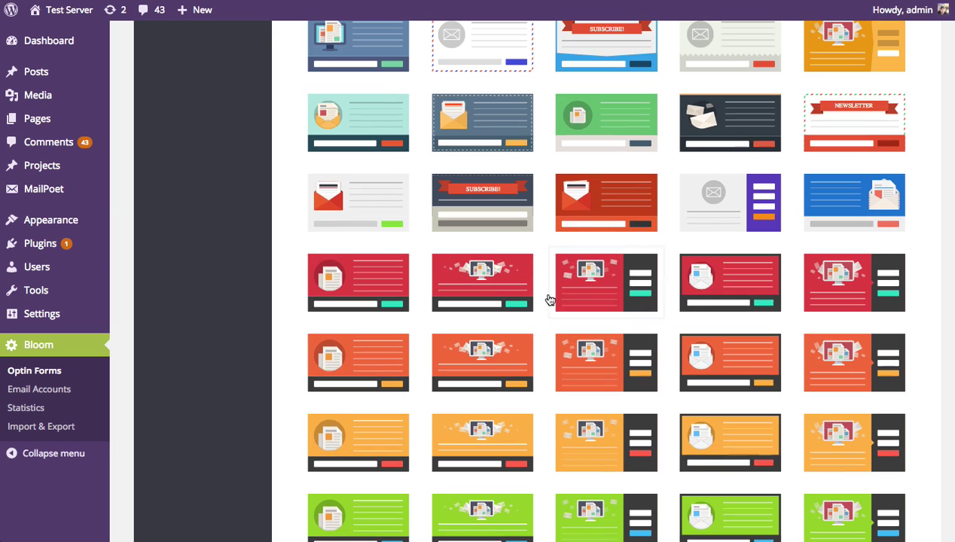
Choose the red template with the open envelope, proceed to customization and preview the optin form
click(581, 203)
scroll(878, 303, down, 10)
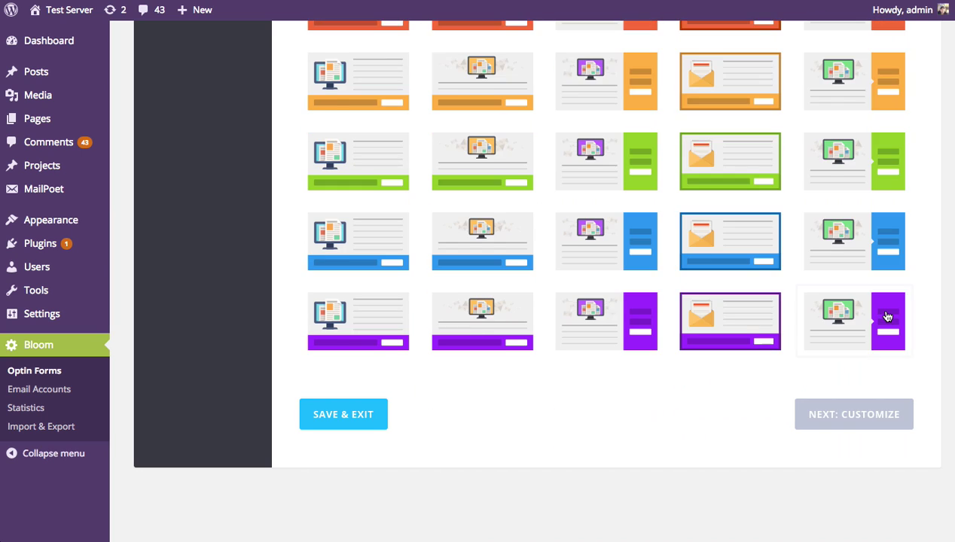
click(852, 370)
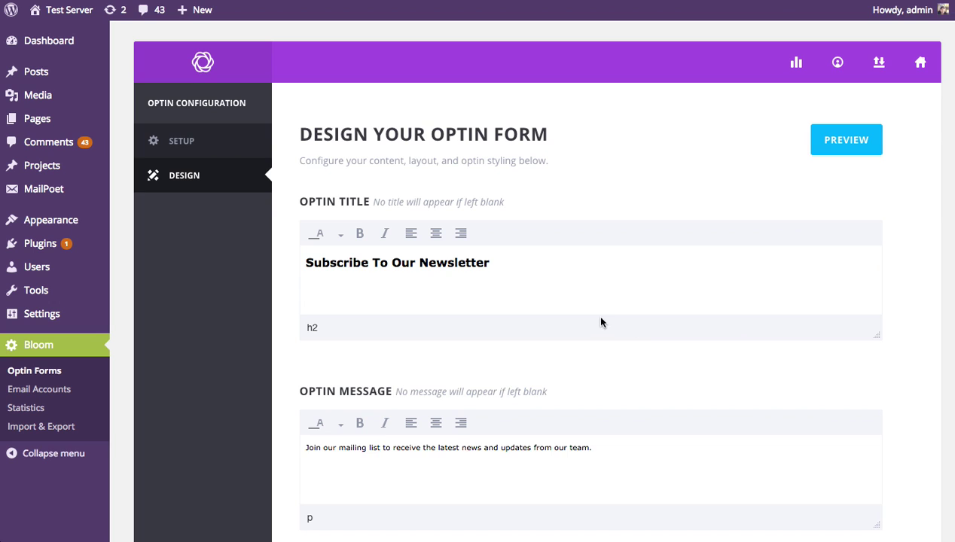
click(847, 141)
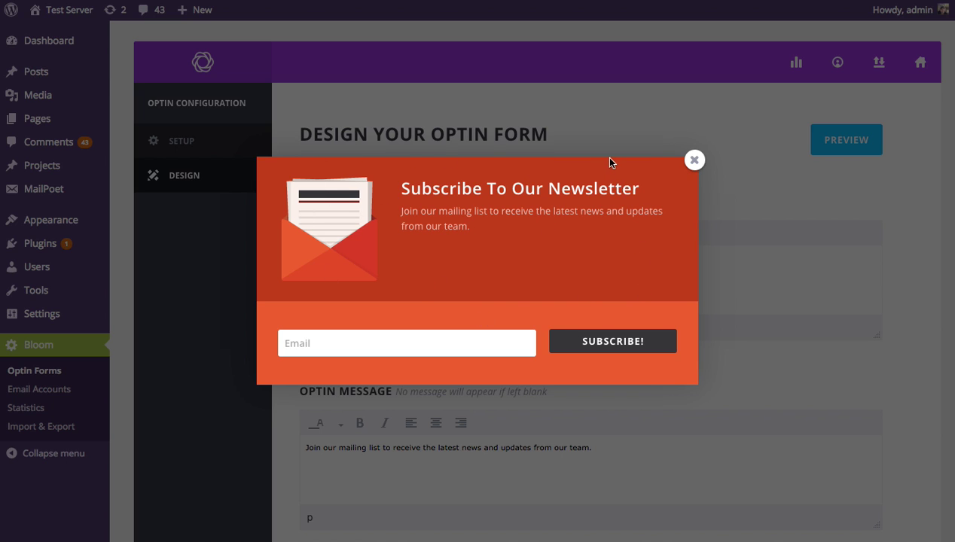
click(695, 162)
Change the optin title to "Subscribe To Our Blog"
scroll(650, 155, down, 1)
scroll(649, 158, down, 1)
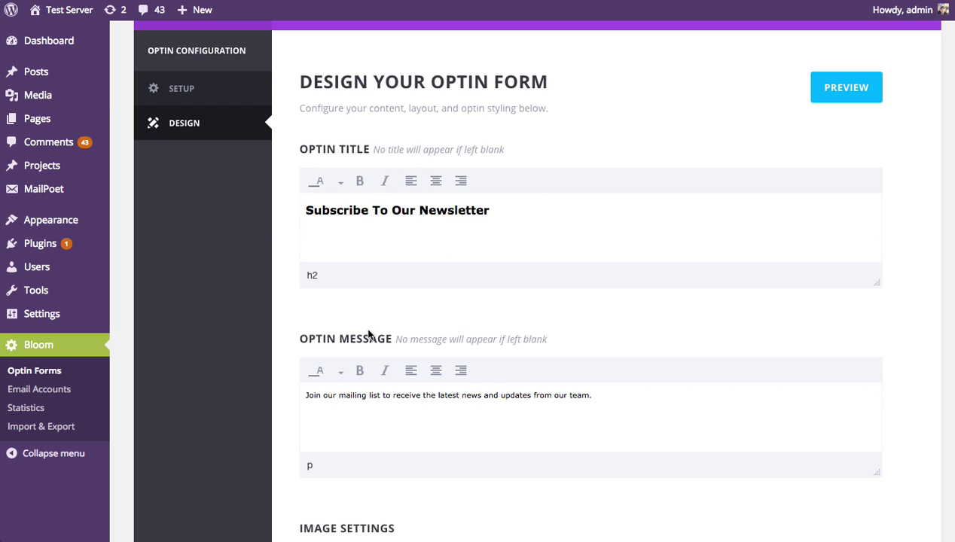
click(574, 212)
double_click(464, 212)
text(Blog)
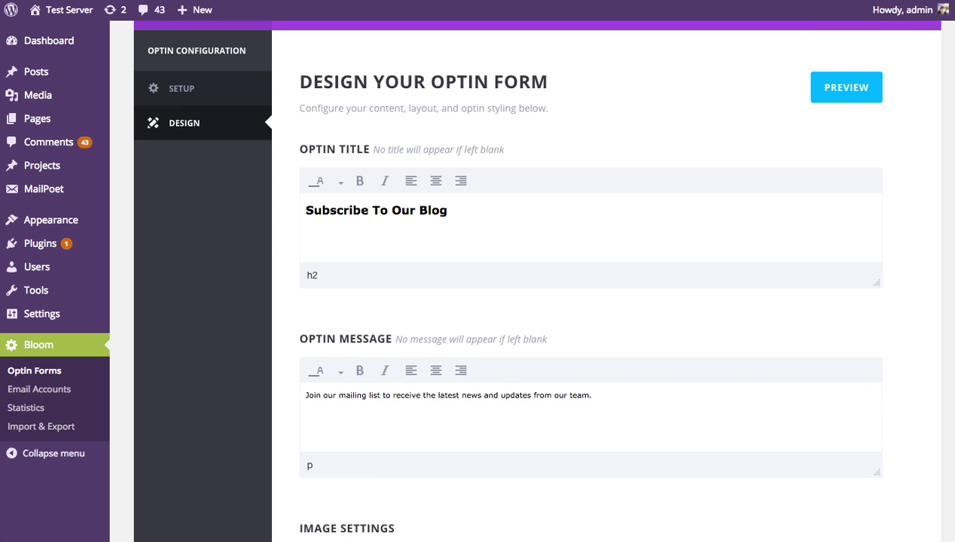
Try the Image Above Text orientation in the image settings and preview the form
scroll(816, 195, down, 1)
scroll(816, 195, down, 2)
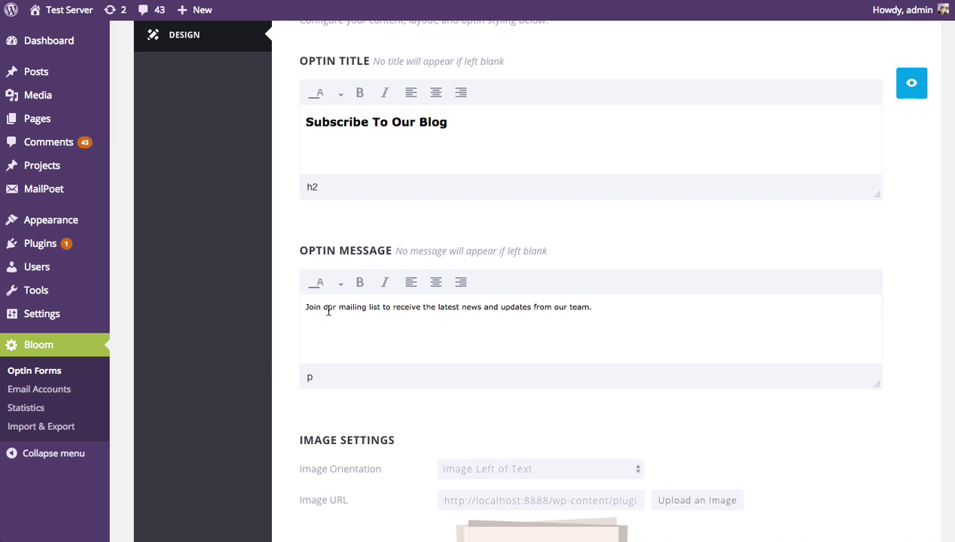
scroll(403, 311, down, 5)
scroll(402, 312, down, 2)
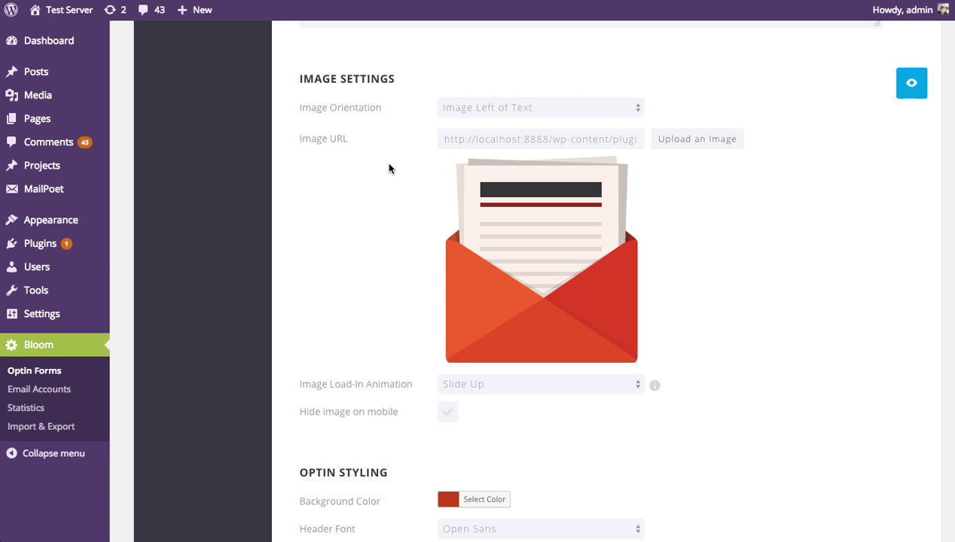
click(514, 107)
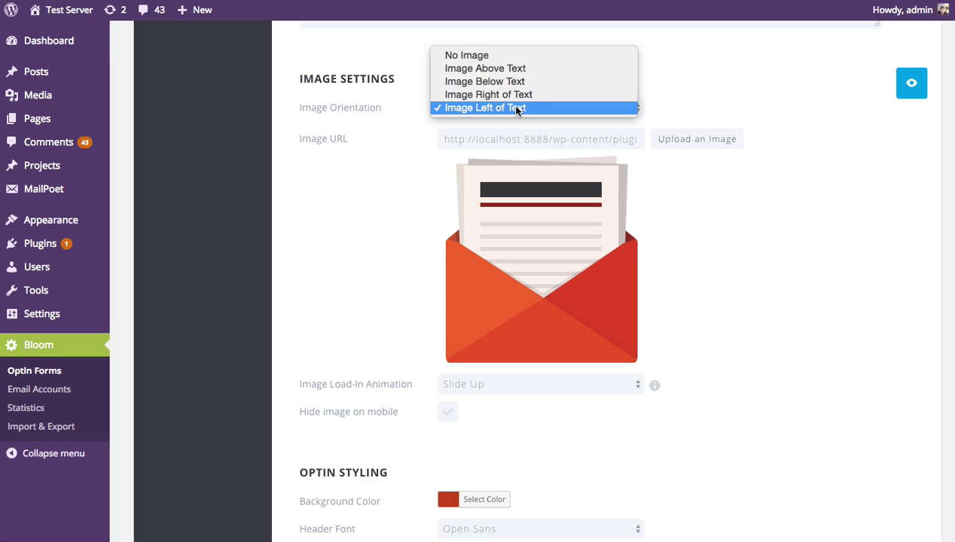
click(501, 70)
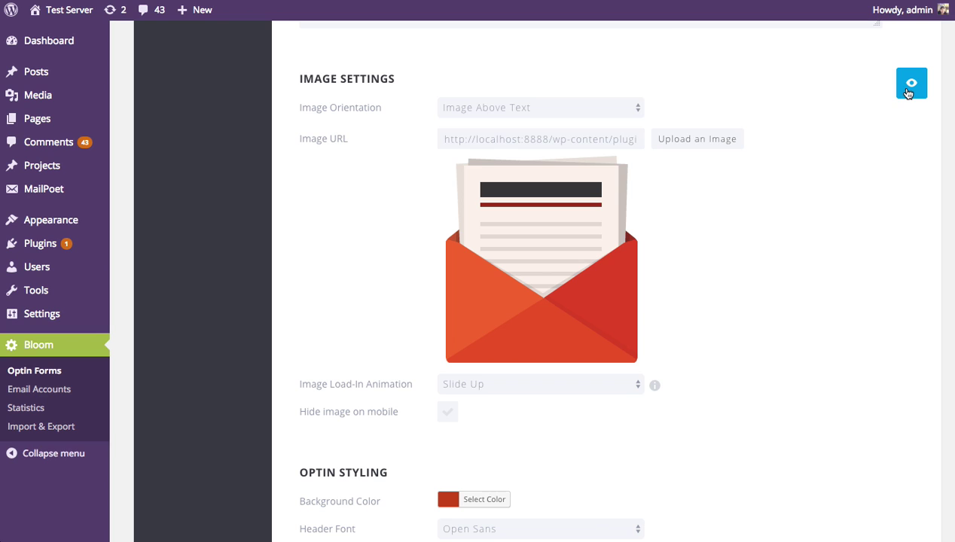
click(910, 89)
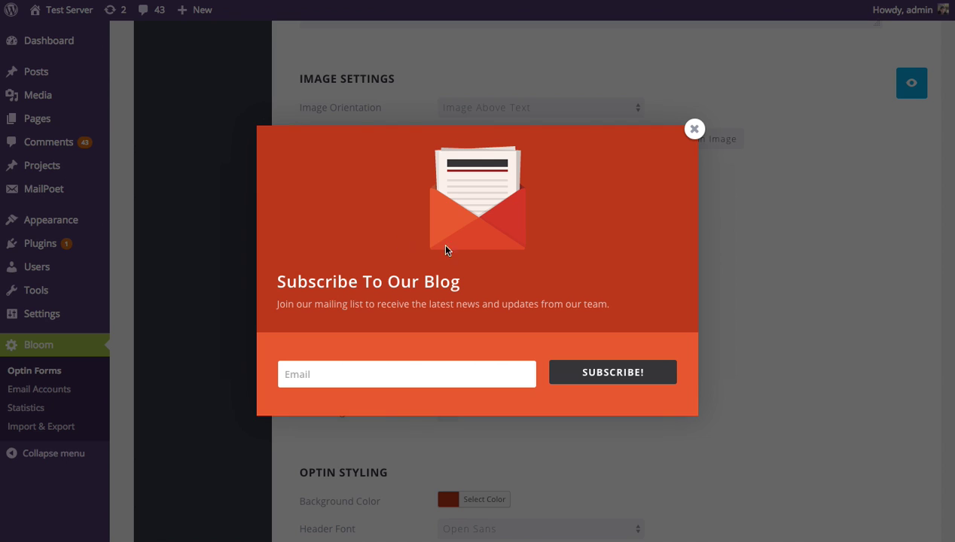
click(694, 129)
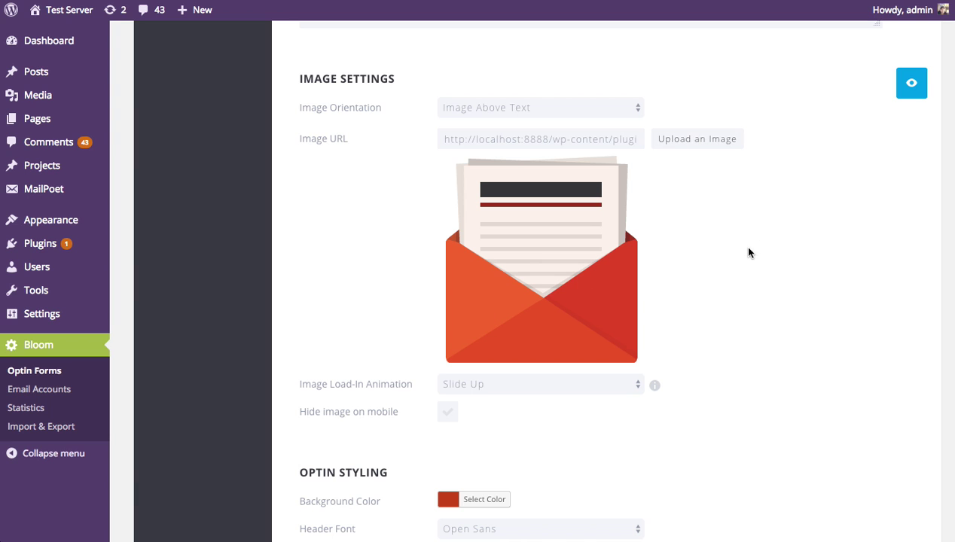
Set the image orientation to Image Right of Text and look over the optin images in the media library
click(497, 105)
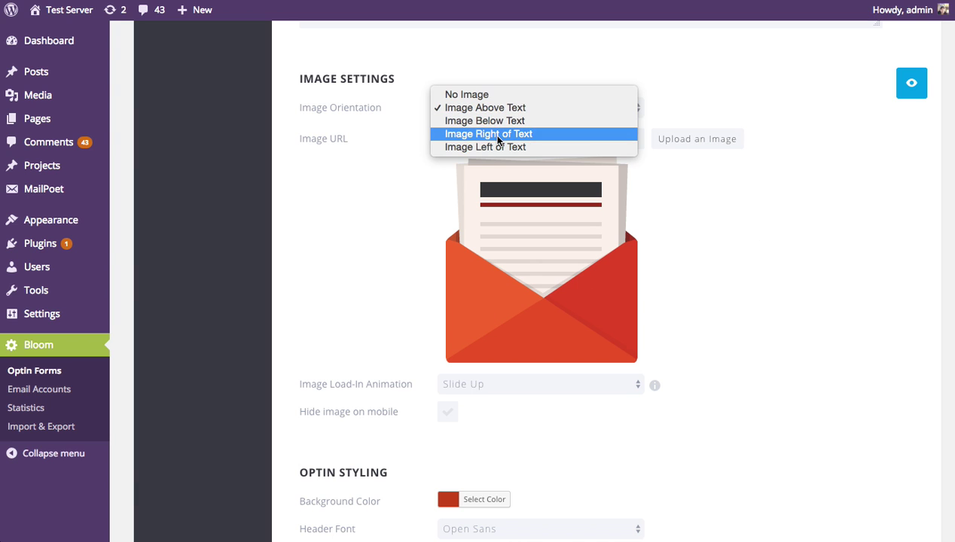
click(497, 134)
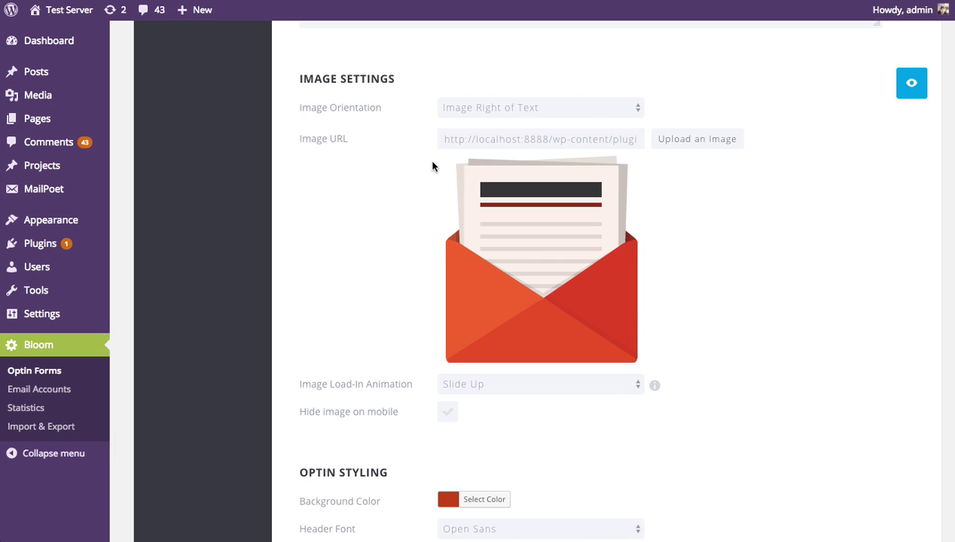
click(709, 142)
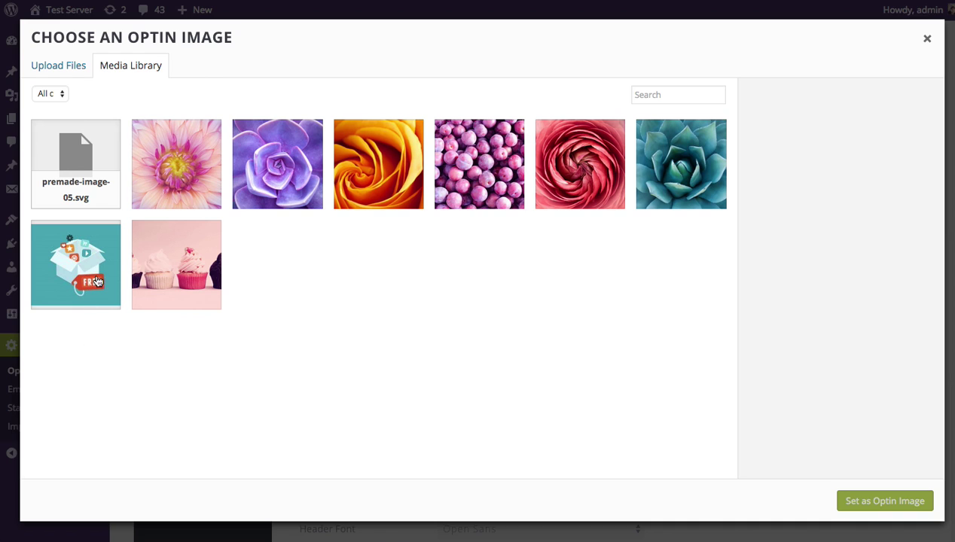
click(928, 38)
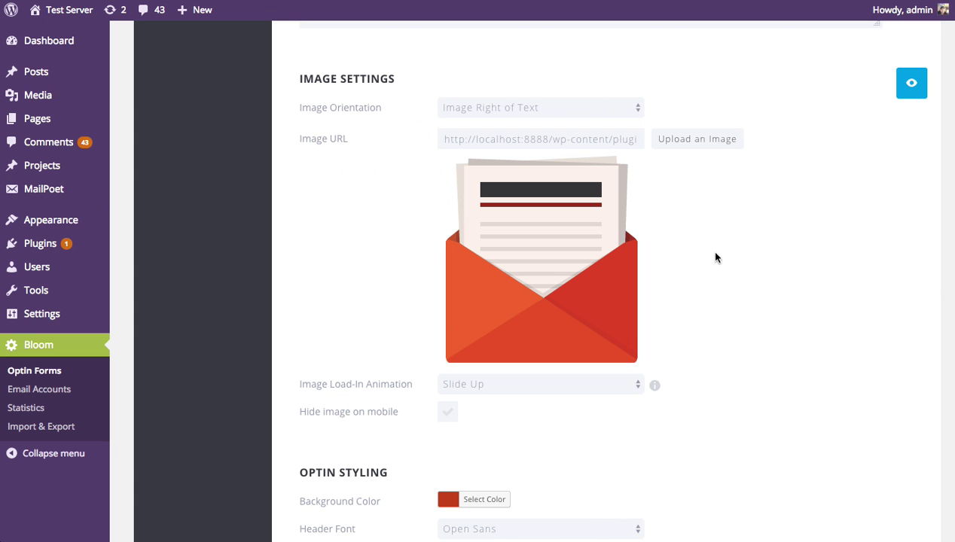
Set the Image Load-In Animation to Flip and preview the effect on the form
scroll(787, 229, down, 3)
scroll(790, 225, down, 1)
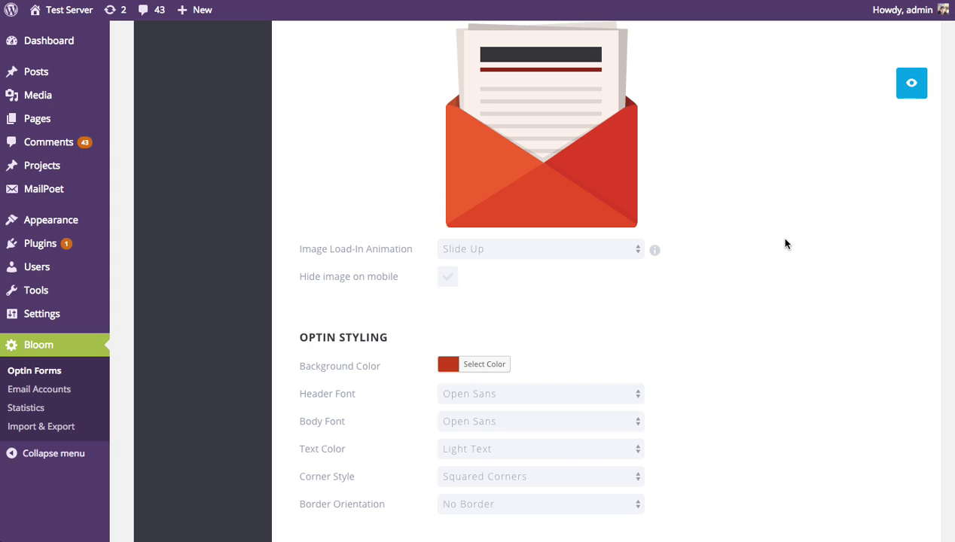
click(536, 251)
click(461, 288)
click(912, 83)
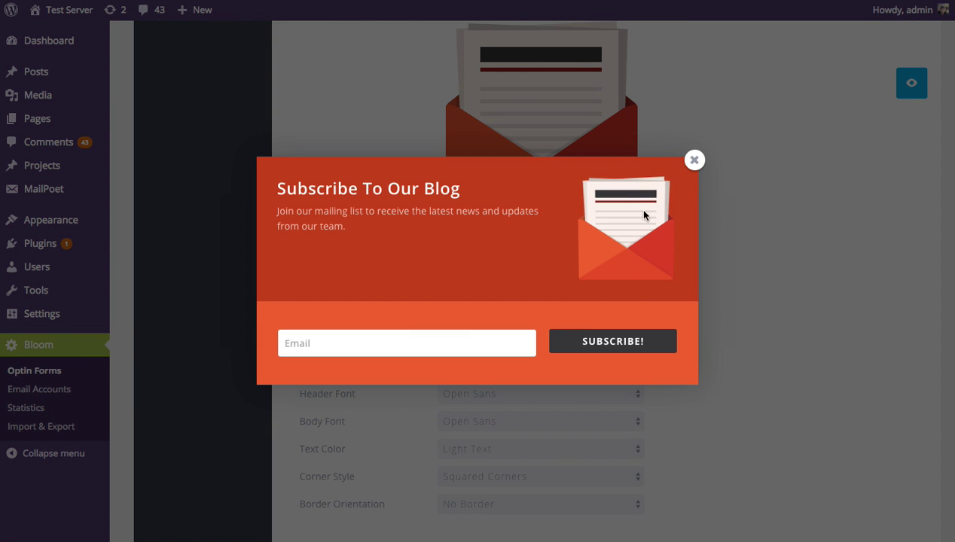
click(695, 162)
Look through the available header fonts and text color choices in the optin styling settings
scroll(768, 179, down, 1)
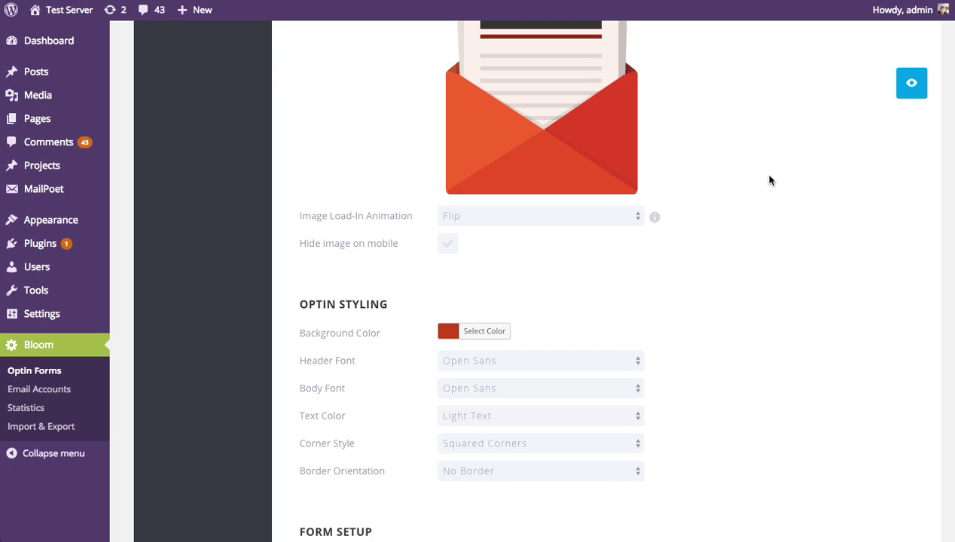
scroll(770, 180, down, 3)
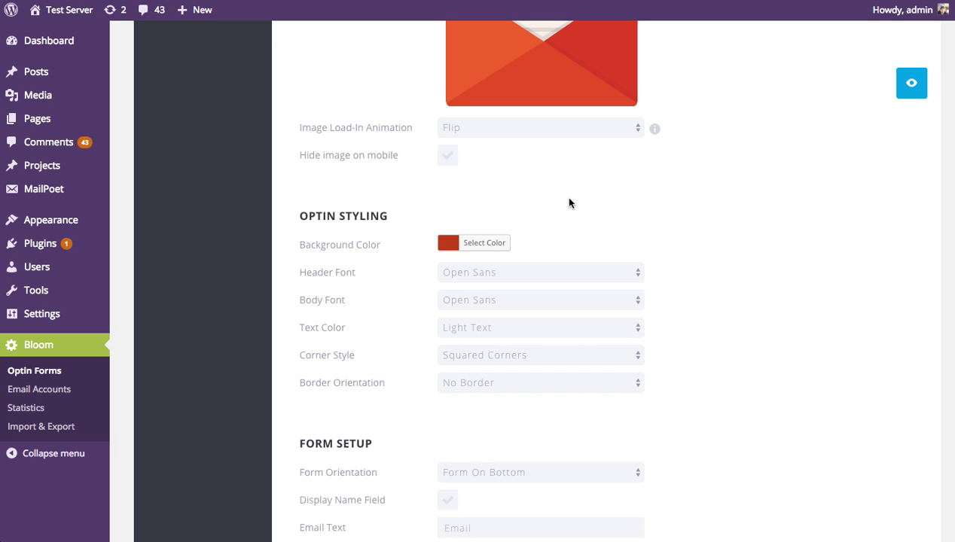
scroll(703, 202, down, 2)
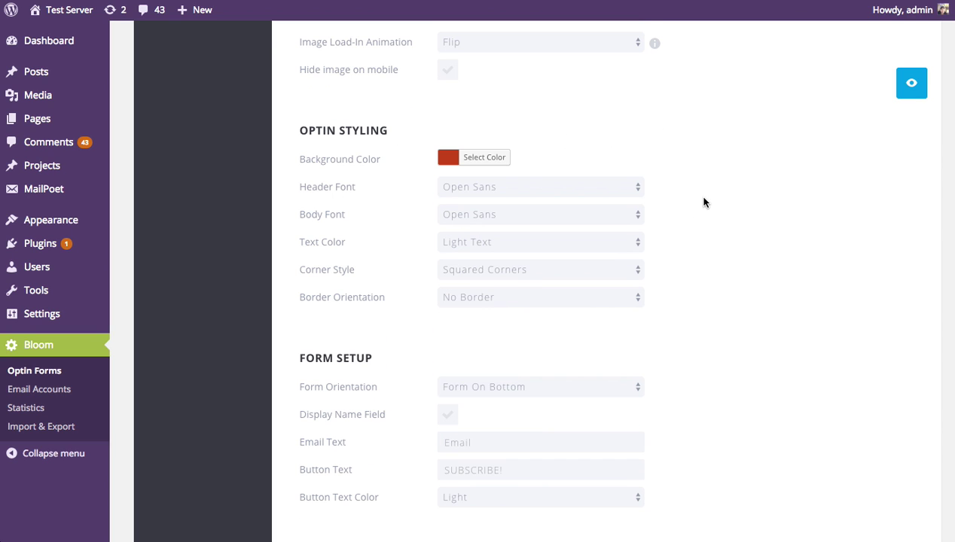
scroll(704, 202, down, 1)
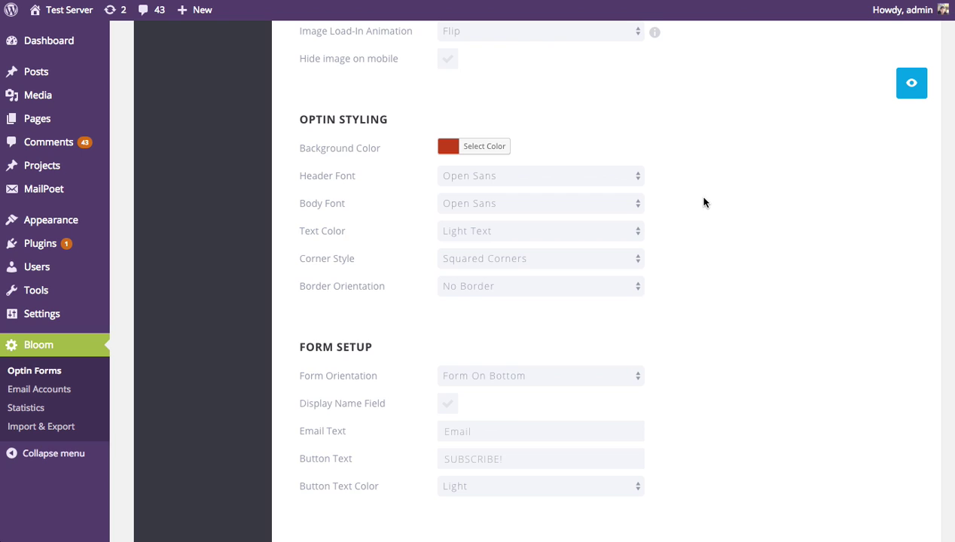
scroll(703, 206, down, 1)
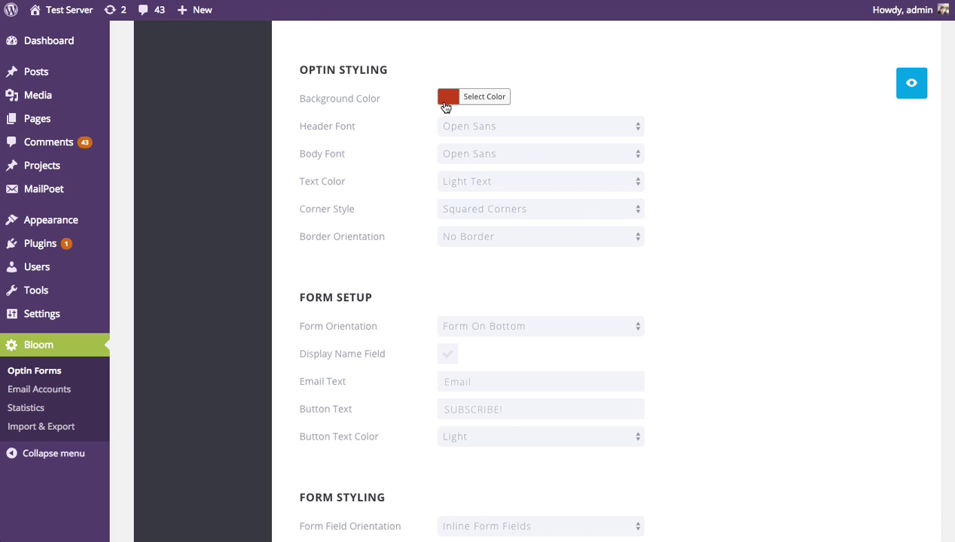
click(507, 130)
scroll(503, 202, down, 5)
scroll(502, 202, down, 5)
scroll(500, 211, up, 3)
scroll(499, 220, down, 3)
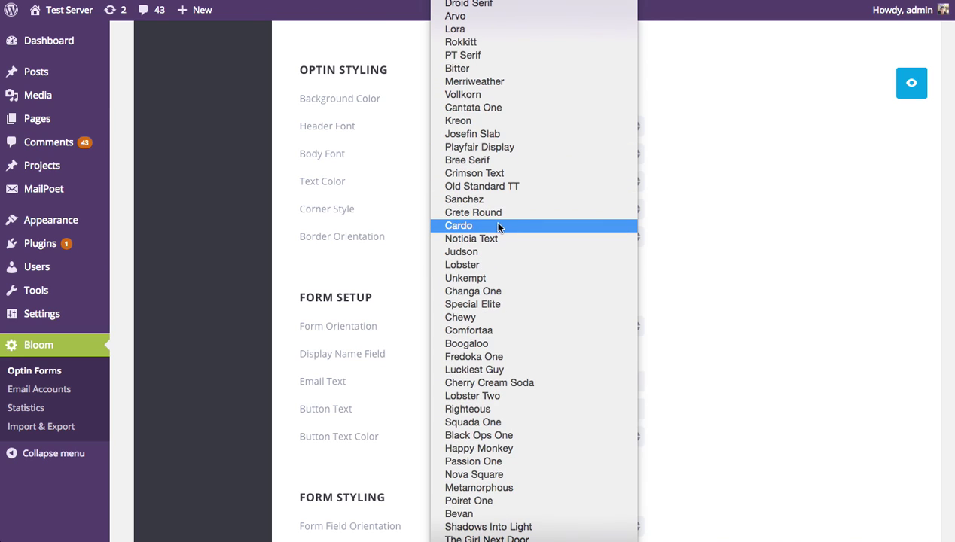
scroll(494, 229, up, 3)
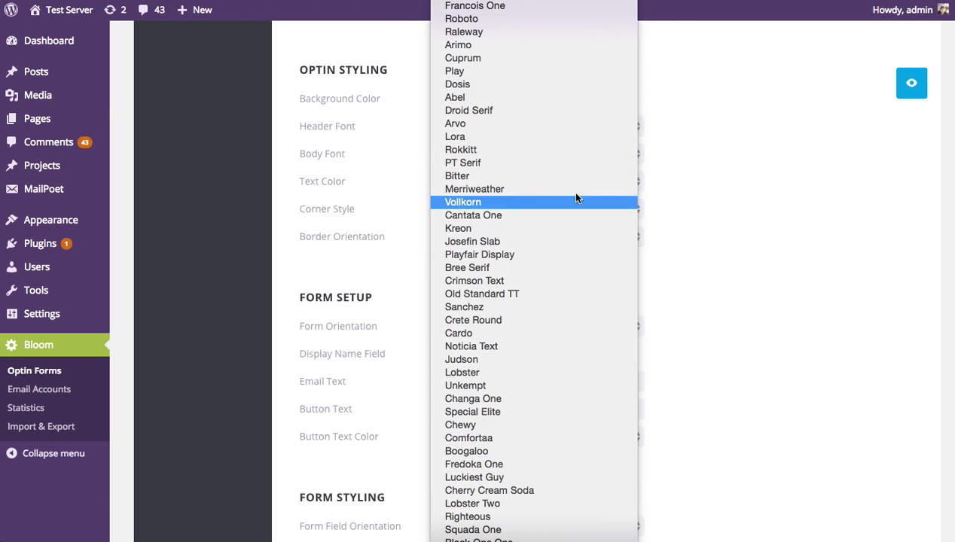
key(Escape)
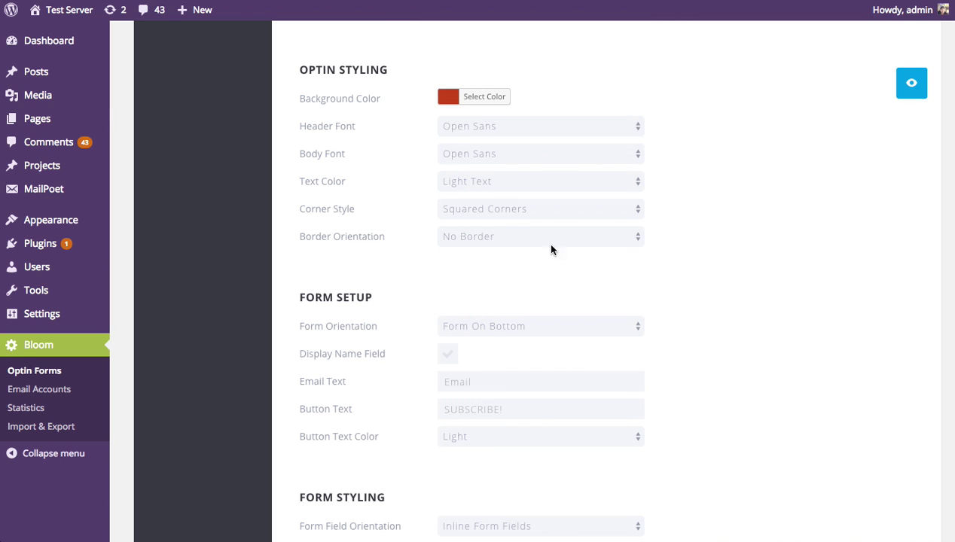
click(472, 184)
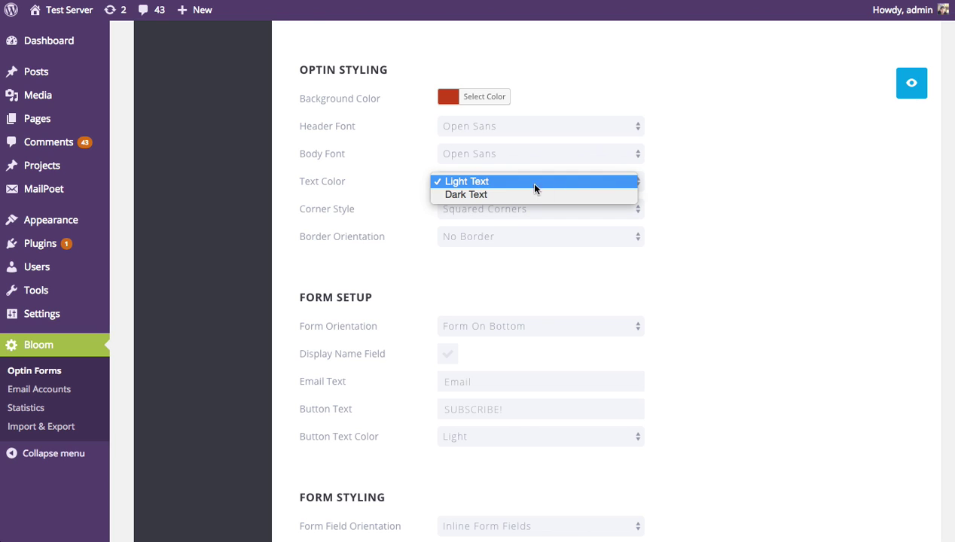
key(Escape)
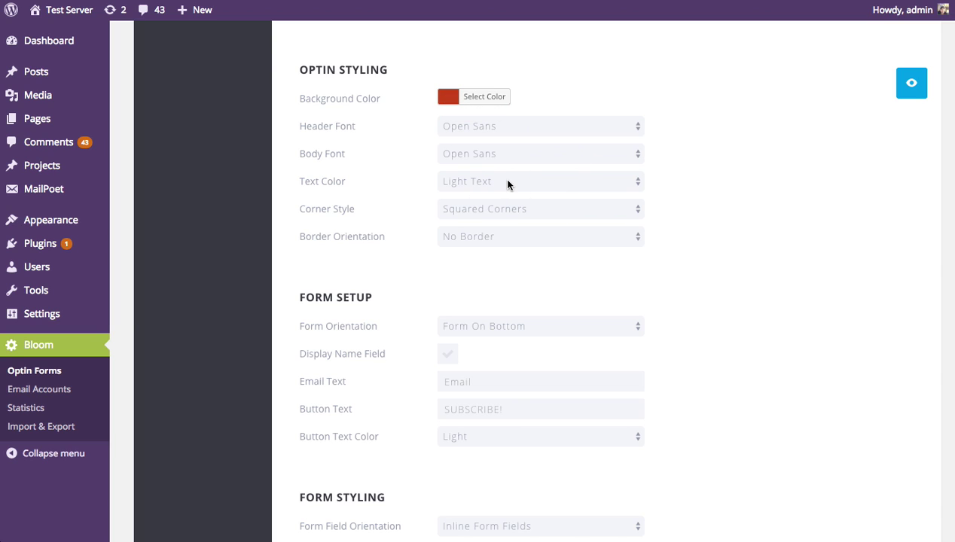
Try a white background color for the optin and preview the form
click(474, 97)
double_click(547, 98)
click(467, 255)
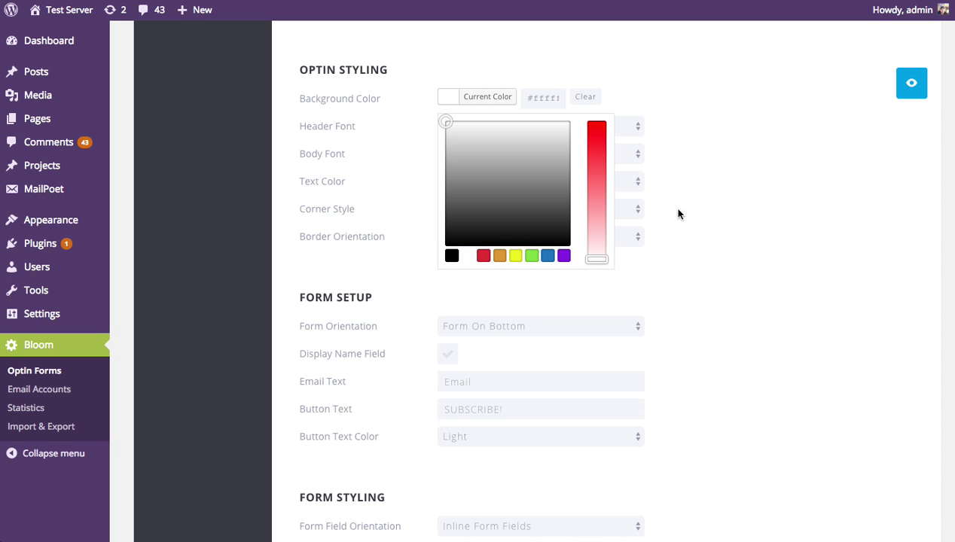
click(648, 244)
click(921, 84)
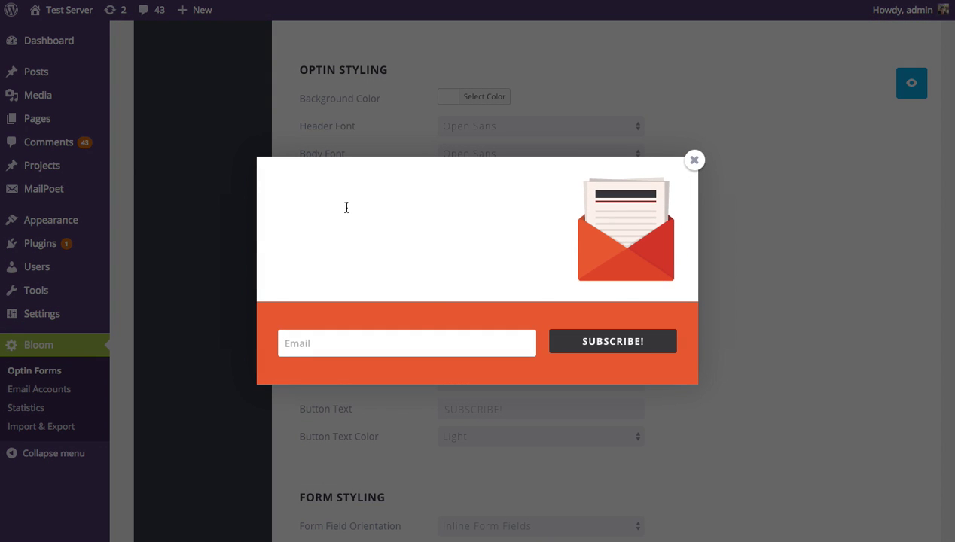
drag(345, 207, 477, 273)
click(478, 273)
click(694, 161)
Try Dark Text as the optin's text color and preview the form
click(478, 182)
click(478, 195)
click(906, 91)
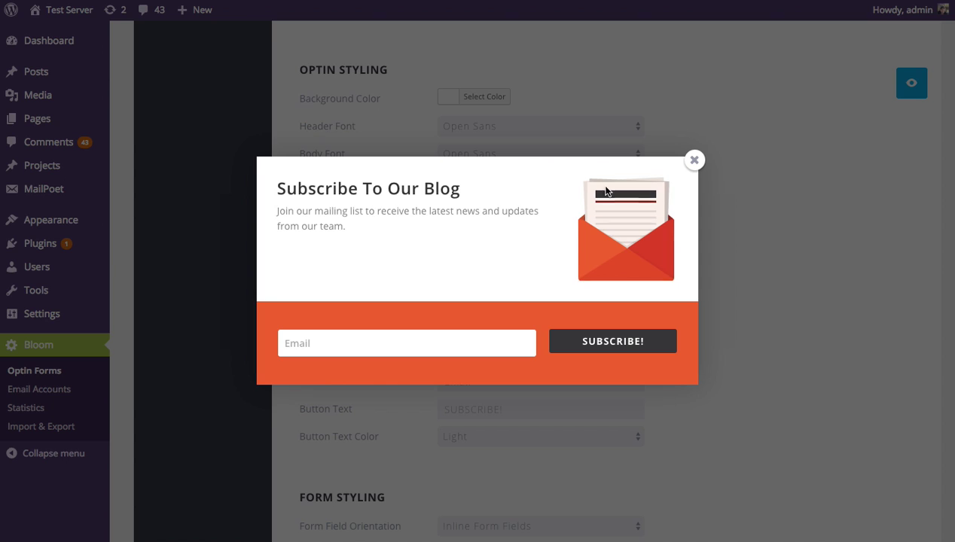
click(716, 162)
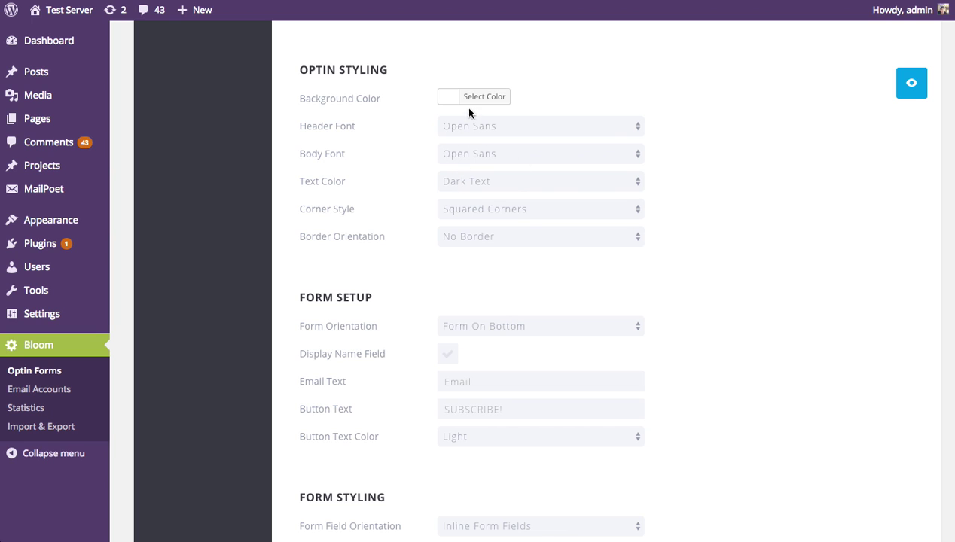
Restore the optin's red background color and return its text color to Light Text
click(482, 98)
click(759, 154)
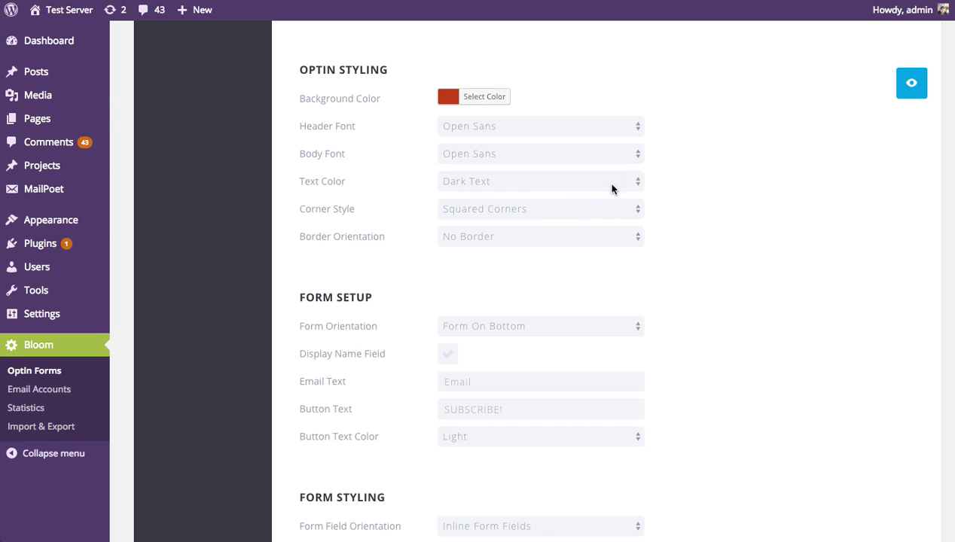
click(495, 186)
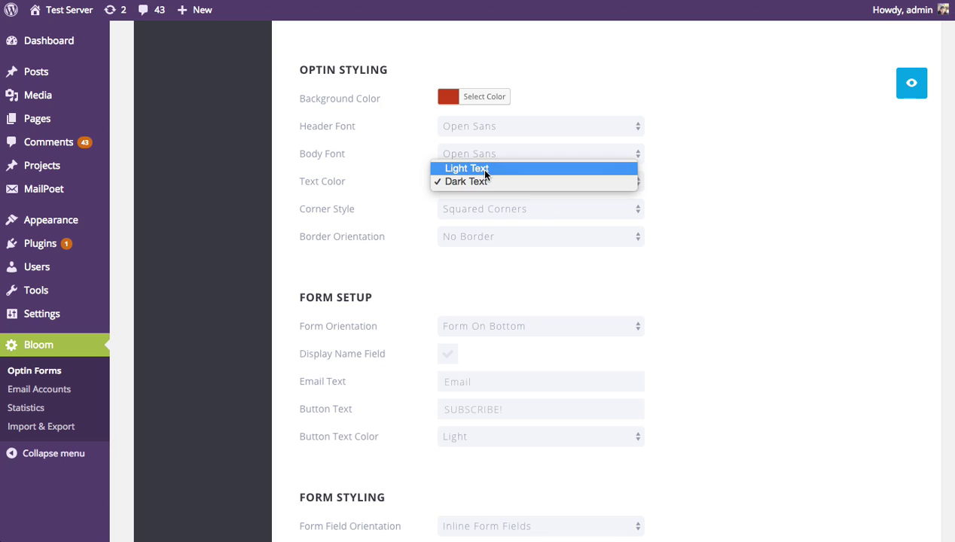
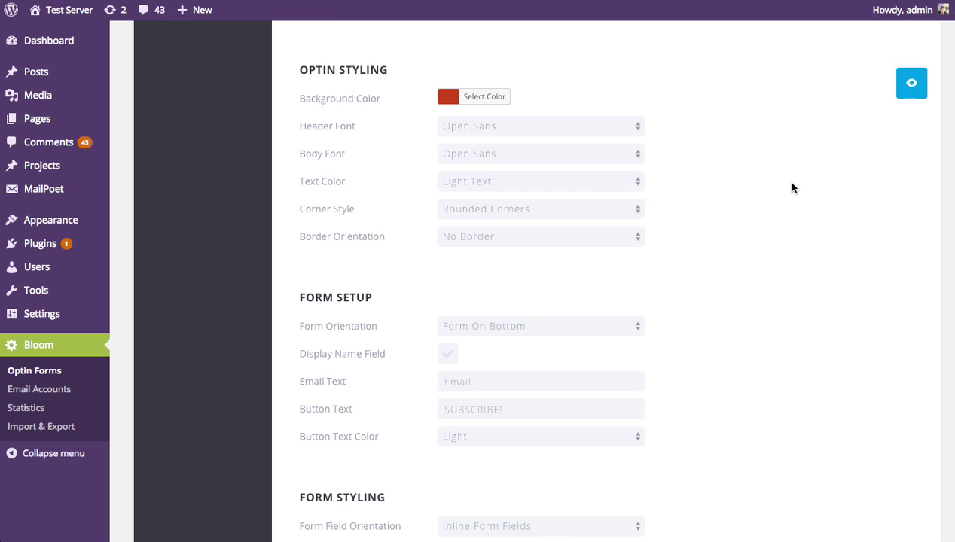
Give the optin a Full Border in dark gray and preview the form
scroll(759, 229, down, 2)
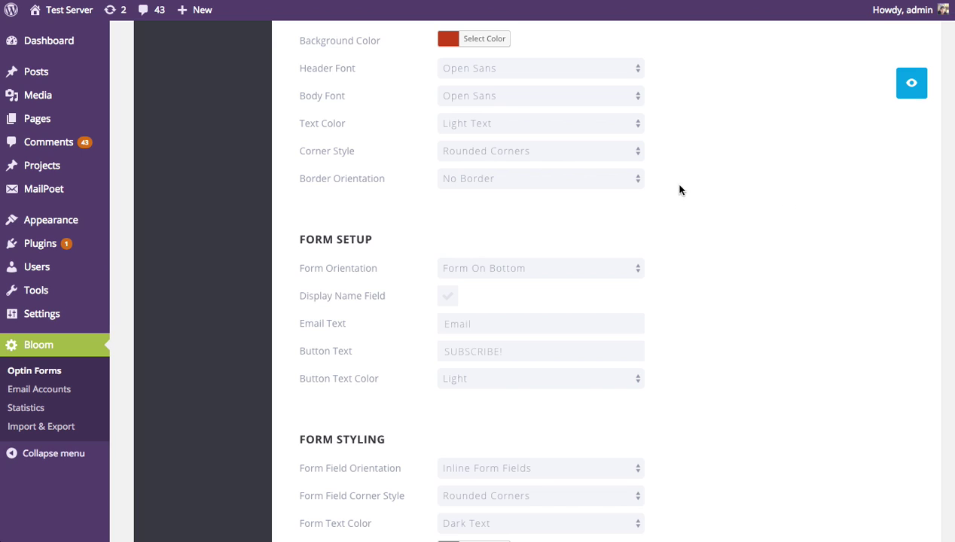
click(539, 183)
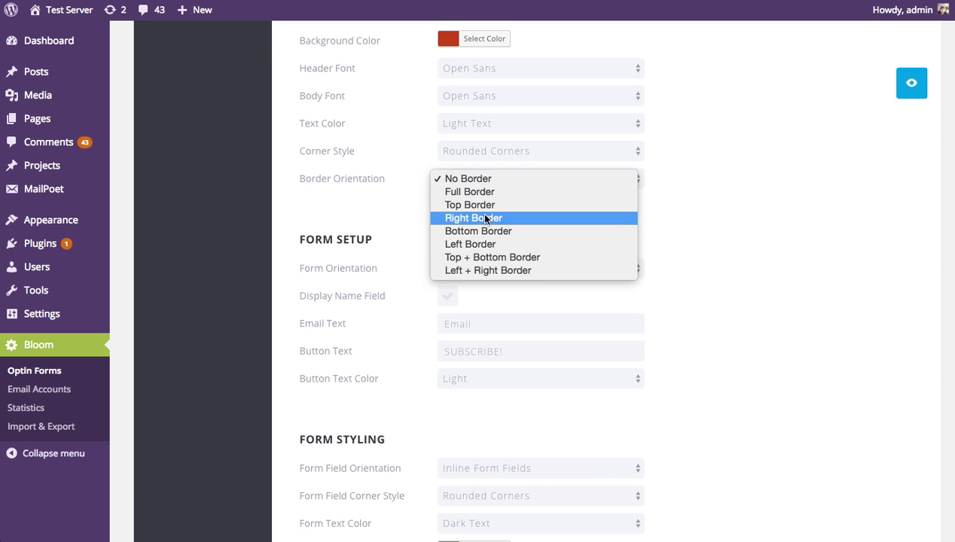
click(470, 192)
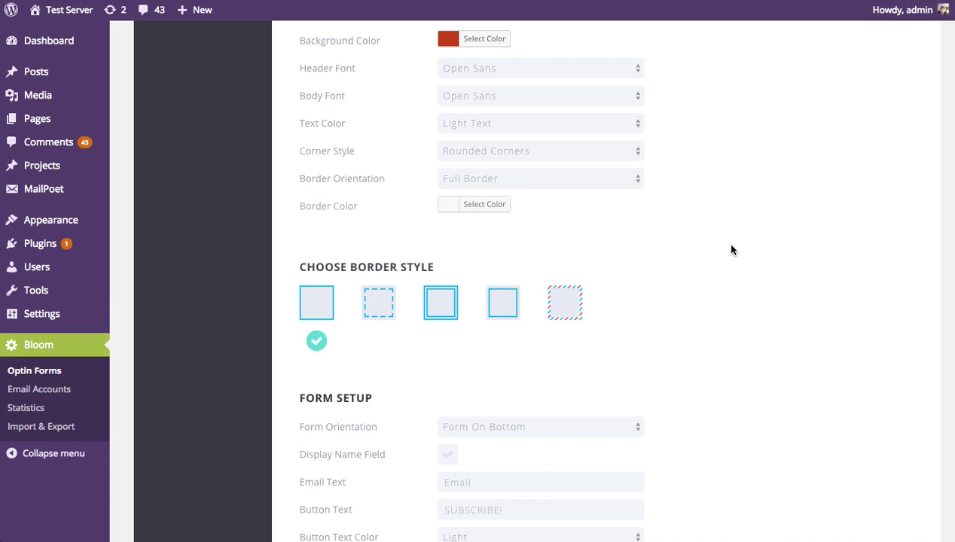
click(449, 212)
drag(478, 324, 427, 316)
click(692, 243)
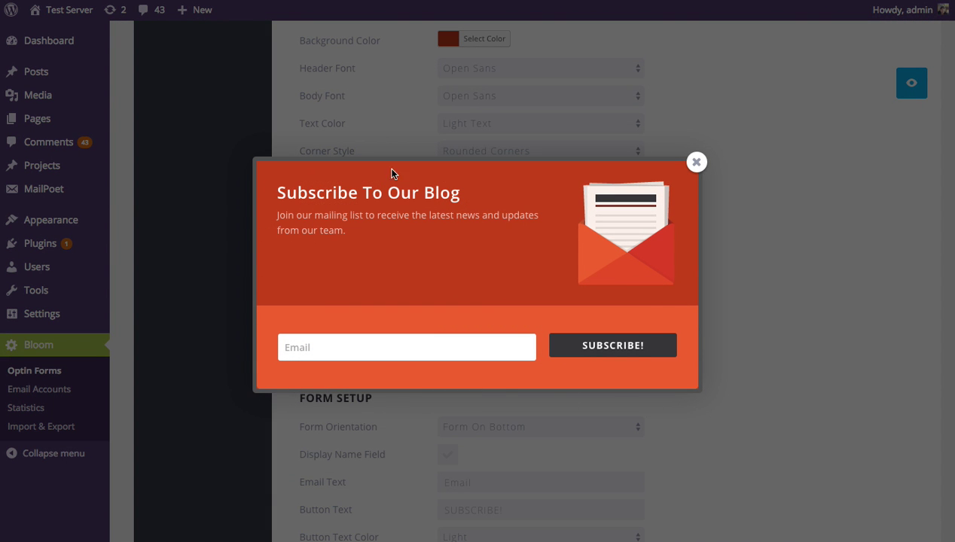
click(697, 163)
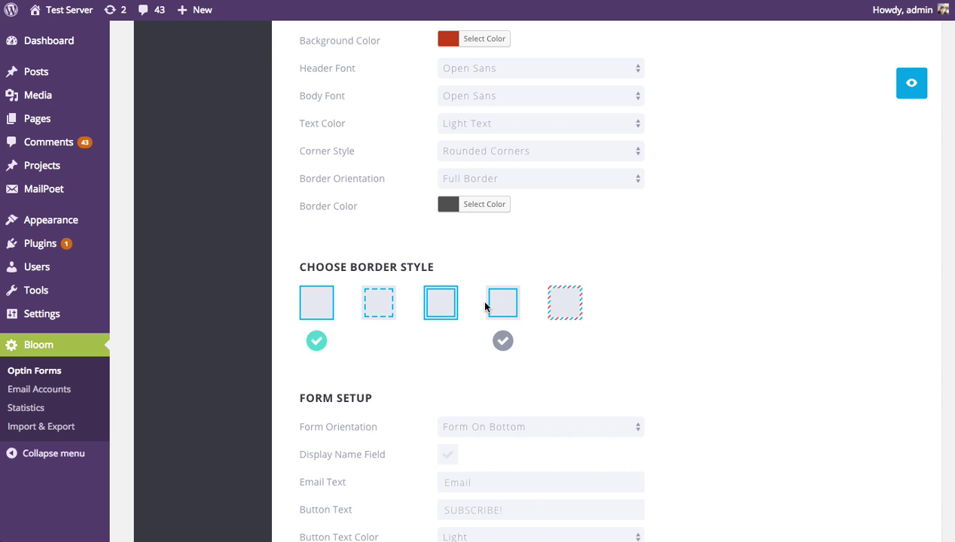
Apply the diagonally striped border style and change the border orientation to Top Border, previewing the form
click(564, 311)
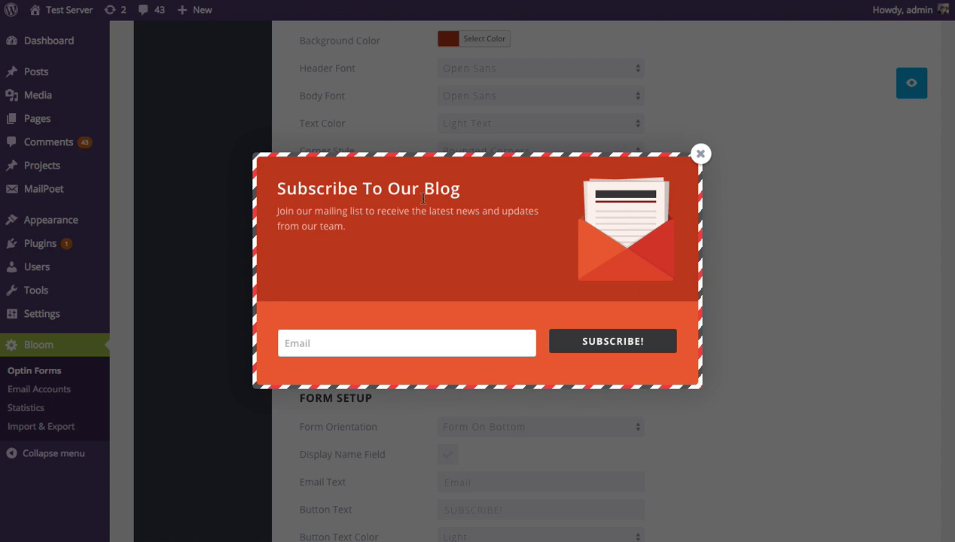
click(700, 154)
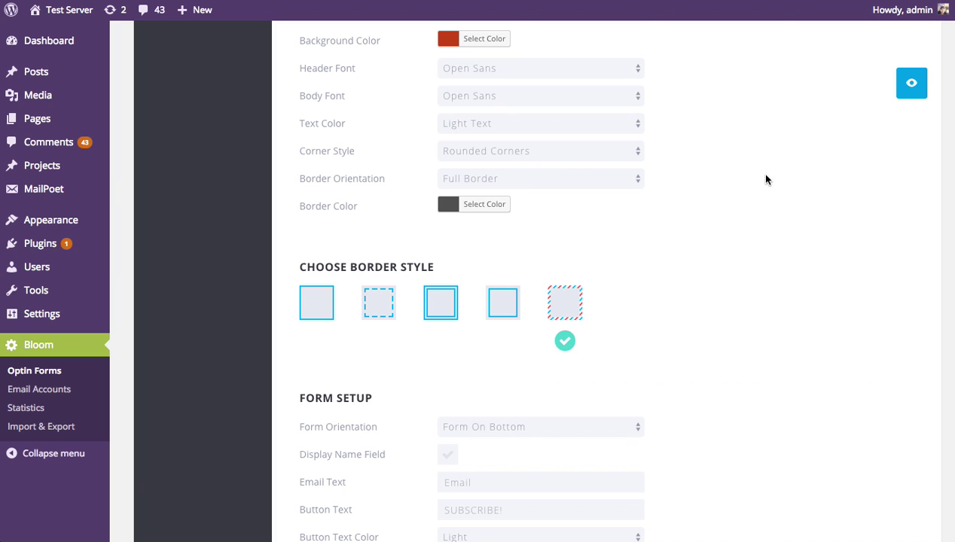
click(523, 180)
click(522, 192)
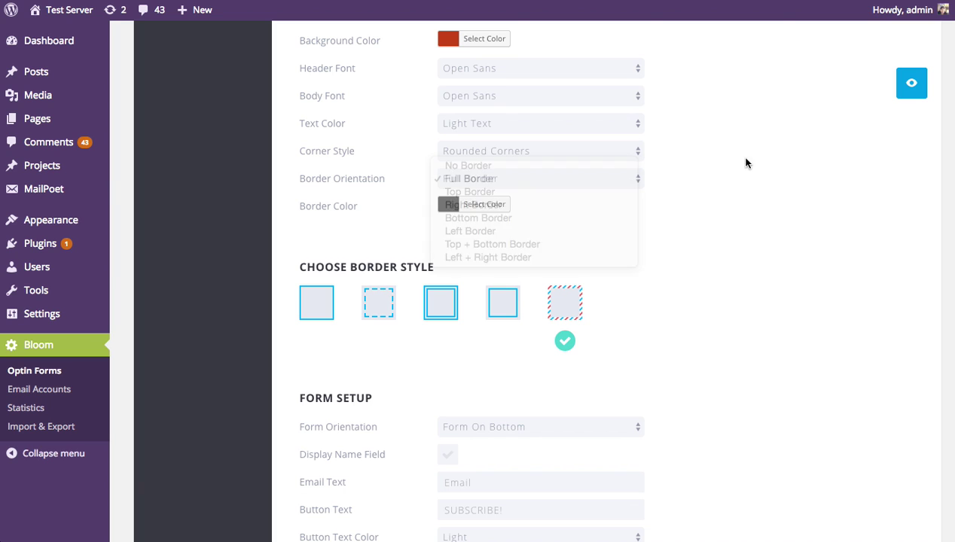
click(912, 83)
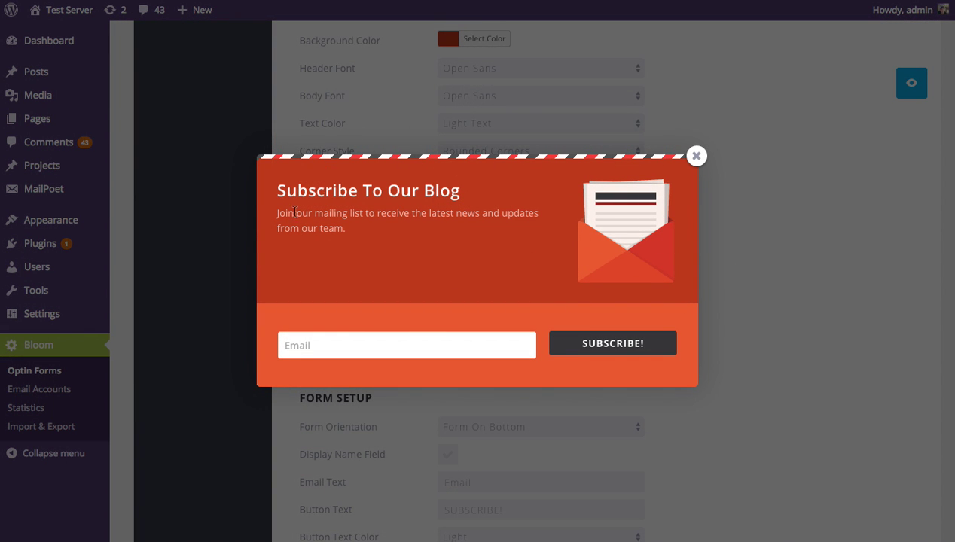
click(697, 156)
Set the form orientation to Form On Right and preview the form
scroll(769, 169, down, 2)
scroll(770, 169, down, 5)
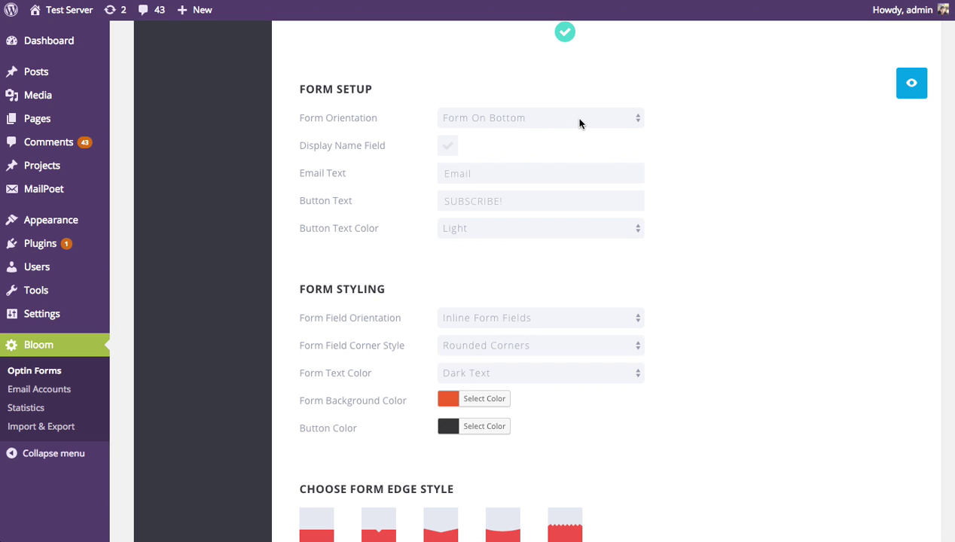
click(580, 119)
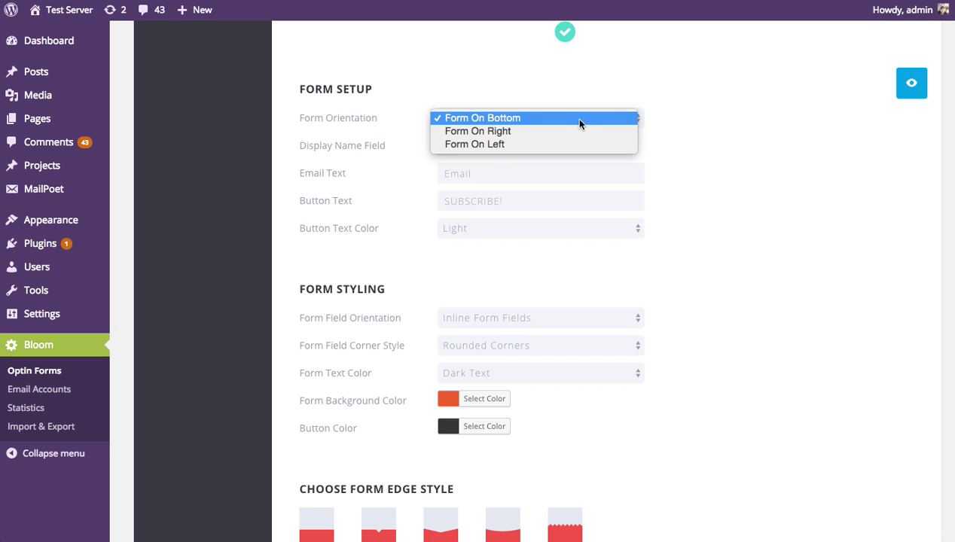
click(517, 133)
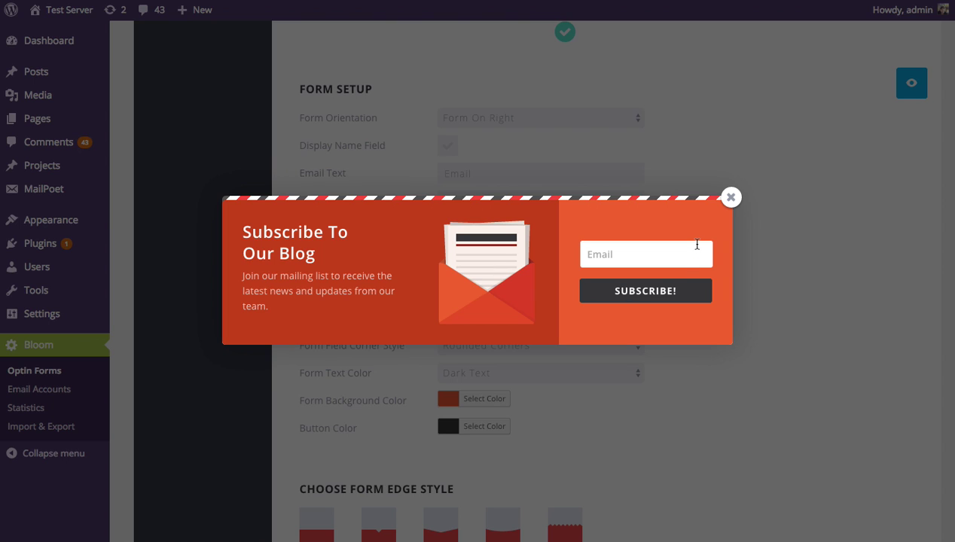
click(731, 198)
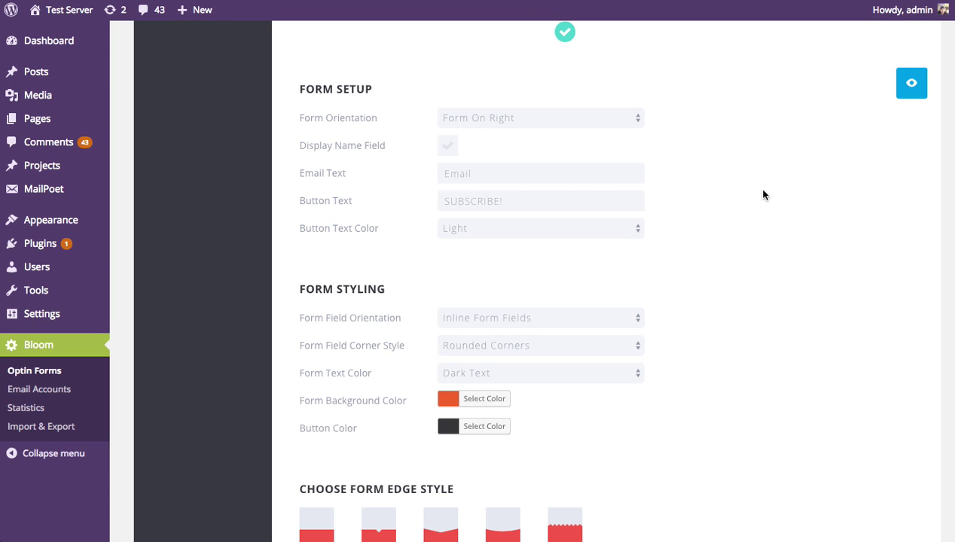
Try enabling the Display Name Field option in the form setup, and switch it off again
scroll(314, 155, down, 1)
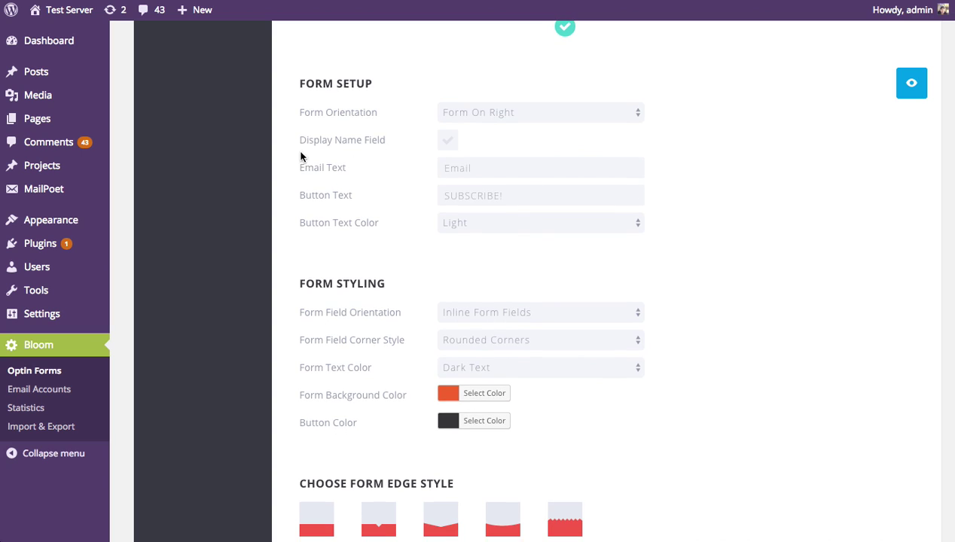
click(449, 142)
click(445, 142)
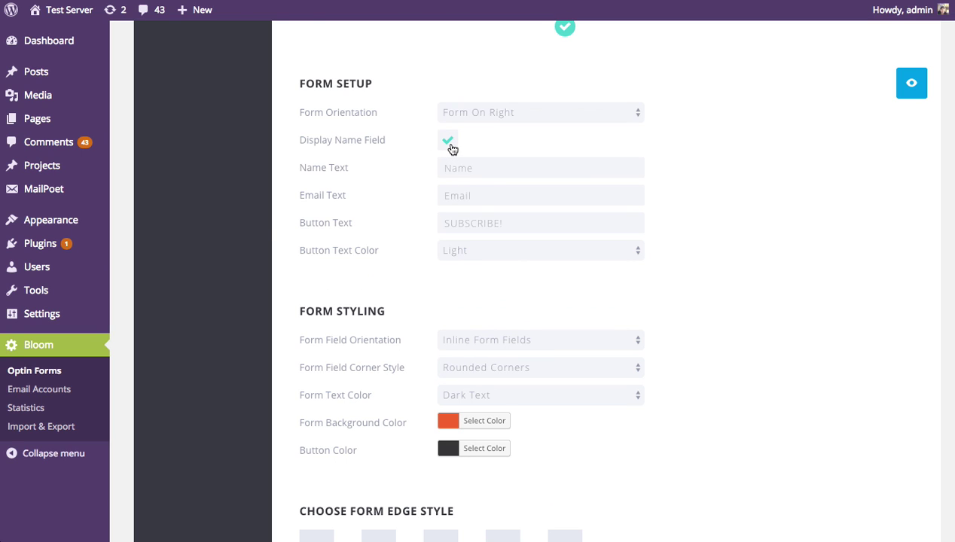
click(450, 144)
Change the form's button text to "Join Today" and check the button text color choices, keeping Light
click(495, 193)
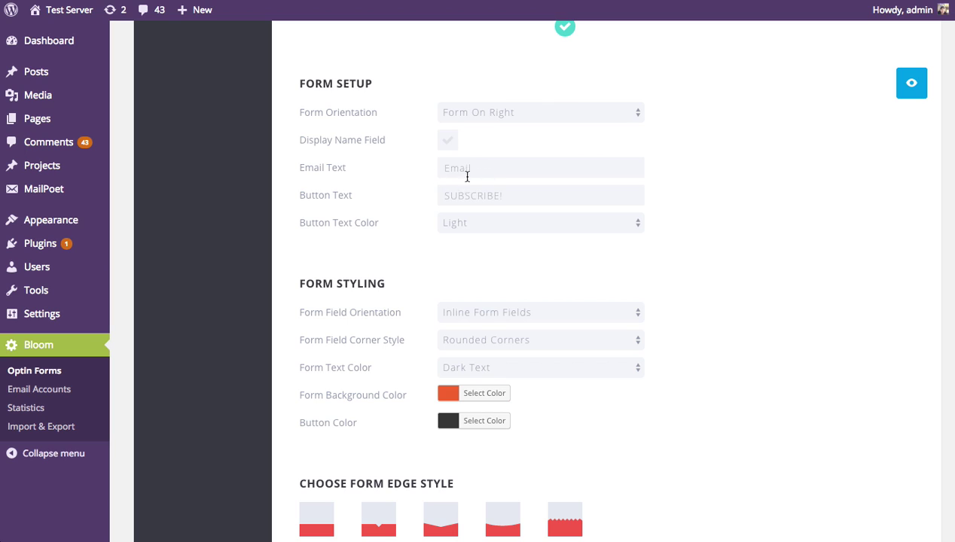
click(505, 170)
click(518, 196)
text(Join Today)
click(510, 226)
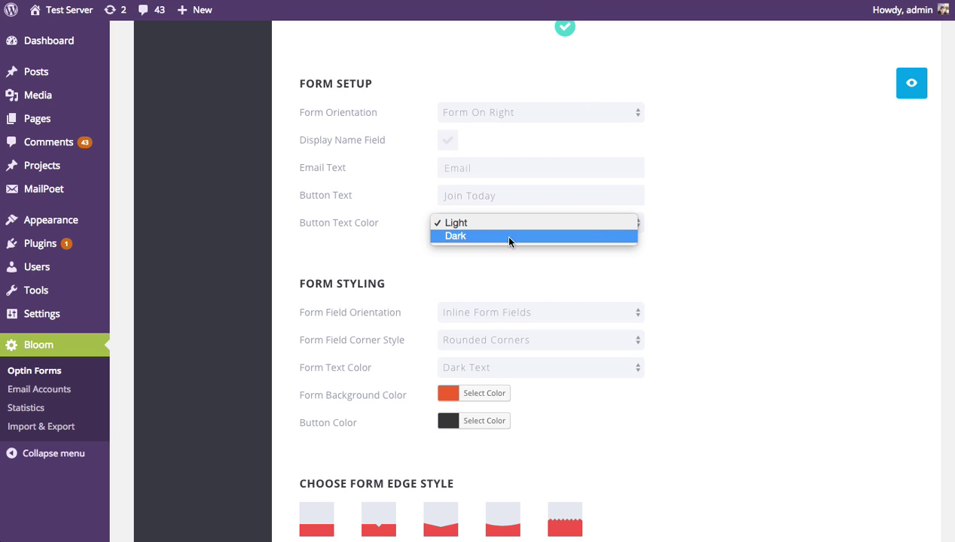
click(825, 234)
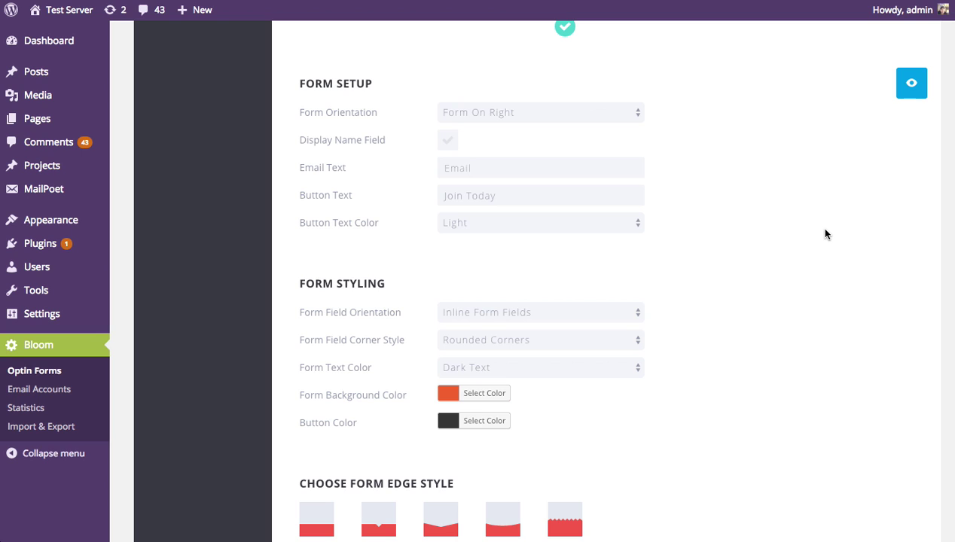
Preview the optin form to check its email field and Join Today button
scroll(785, 275, down, 5)
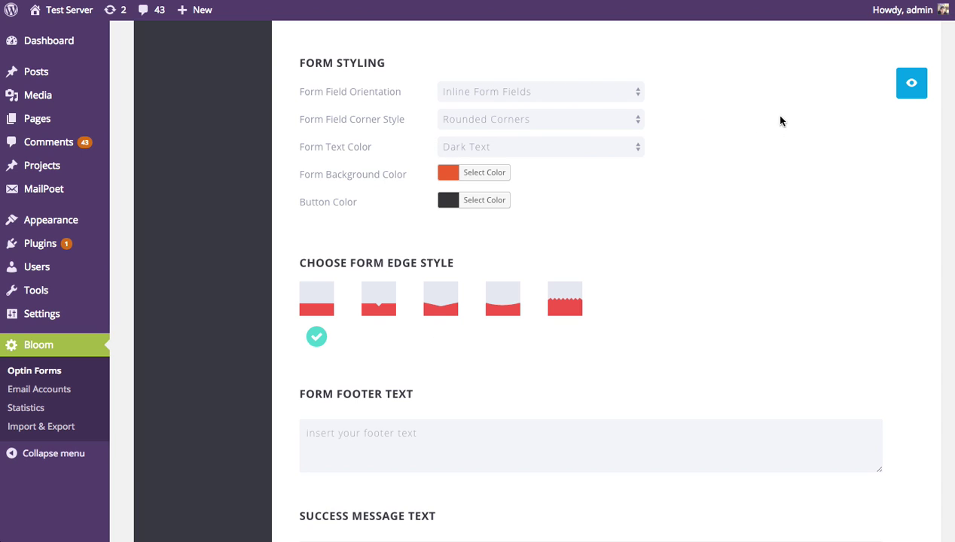
click(919, 88)
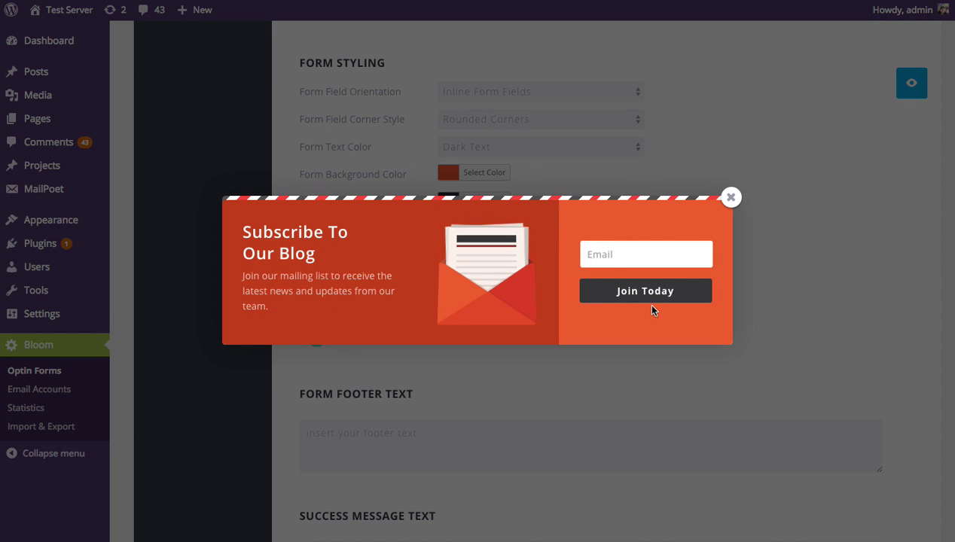
click(637, 254)
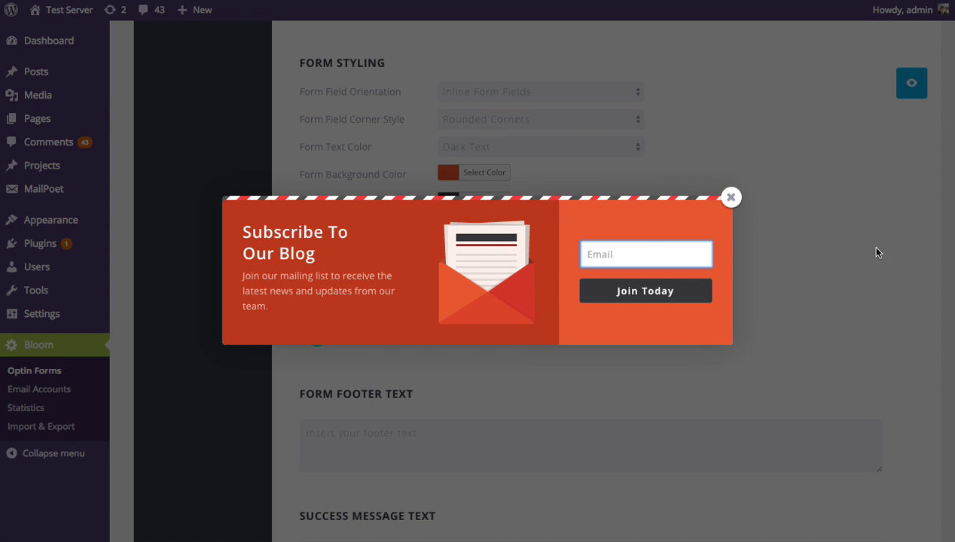
click(731, 198)
scroll(781, 183, up, 3)
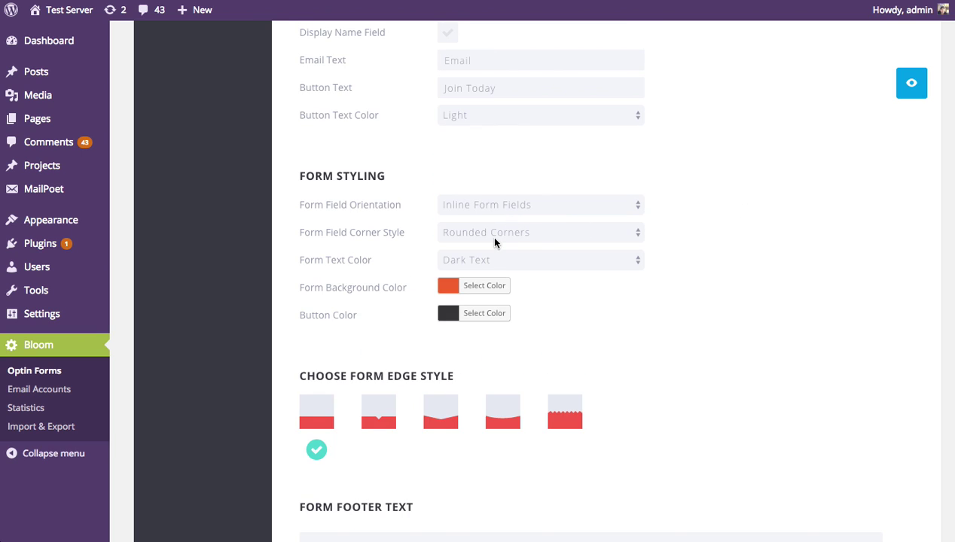
click(488, 205)
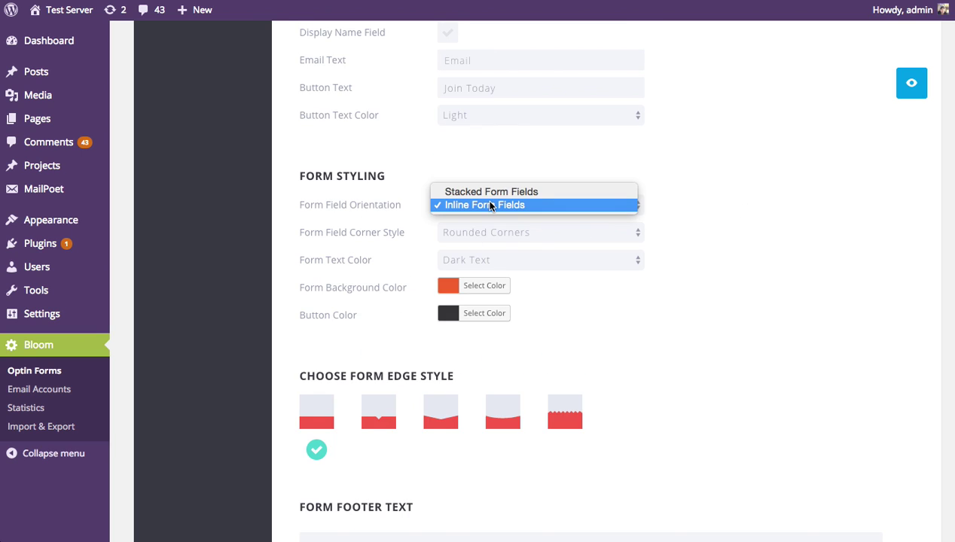
key(Escape)
Set the form orientation to Form On Bottom and preview how the email field and button are laid out
scroll(735, 192, up, 5)
scroll(661, 207, down, 1)
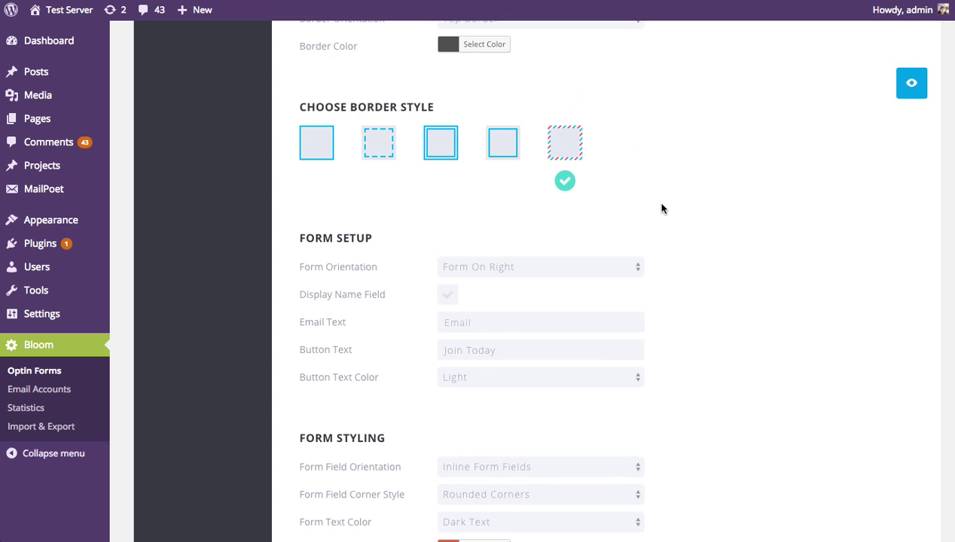
click(570, 269)
click(552, 253)
scroll(779, 234, down, 3)
click(908, 88)
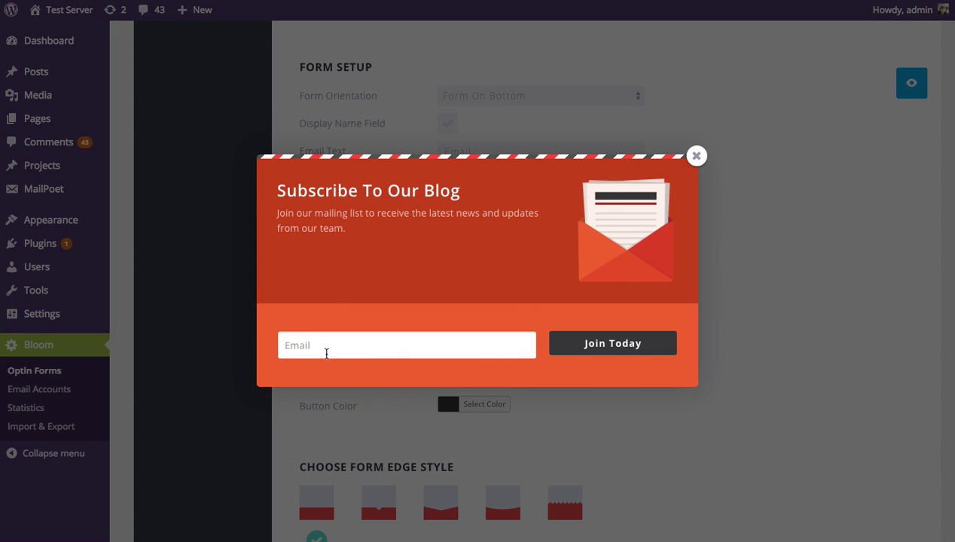
click(324, 351)
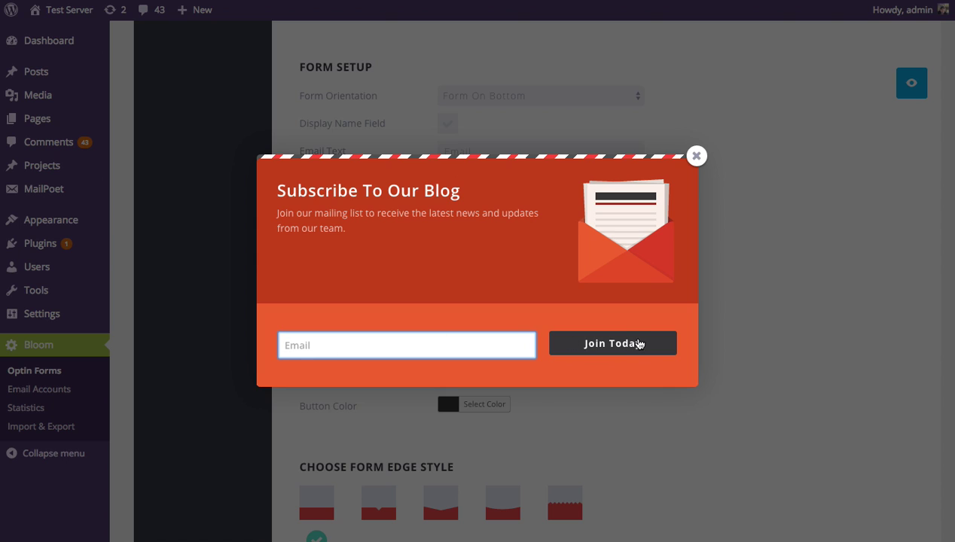
click(568, 363)
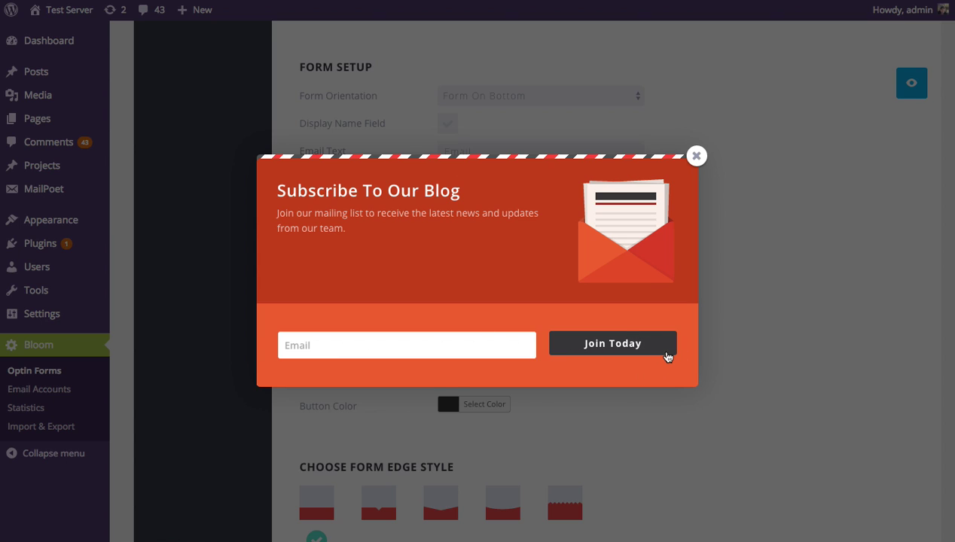
click(696, 156)
Change the form field orientation to Stacked Form Fields and preview the form
scroll(612, 264, down, 1)
click(557, 280)
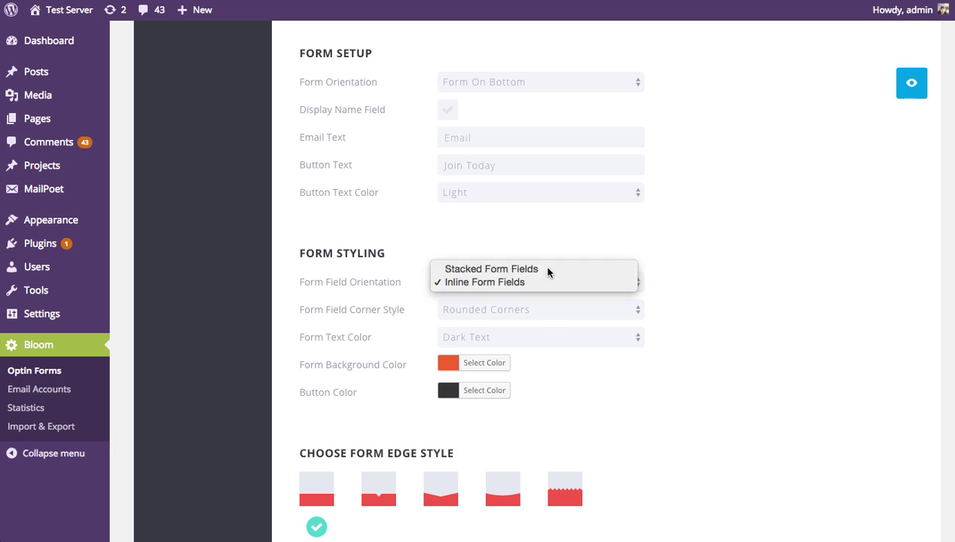
click(520, 269)
click(903, 89)
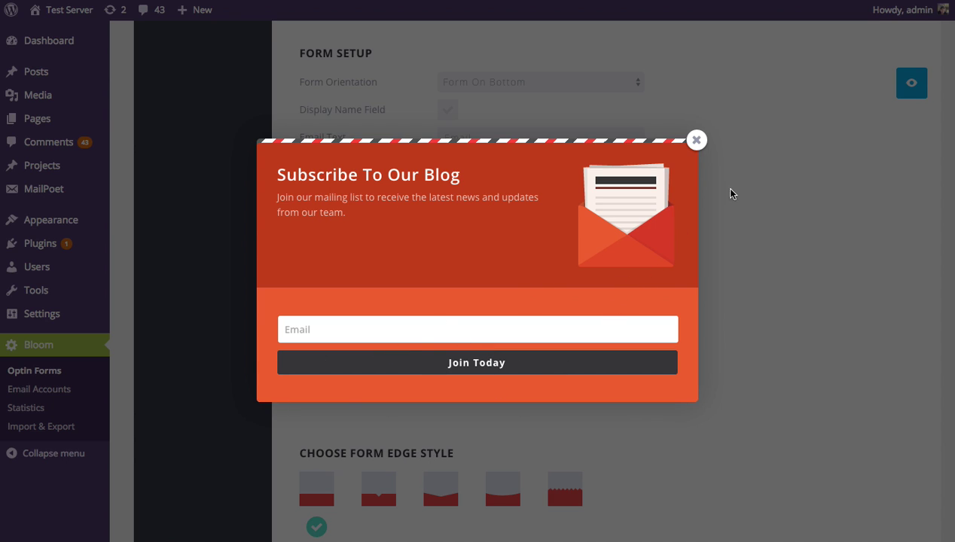
click(696, 140)
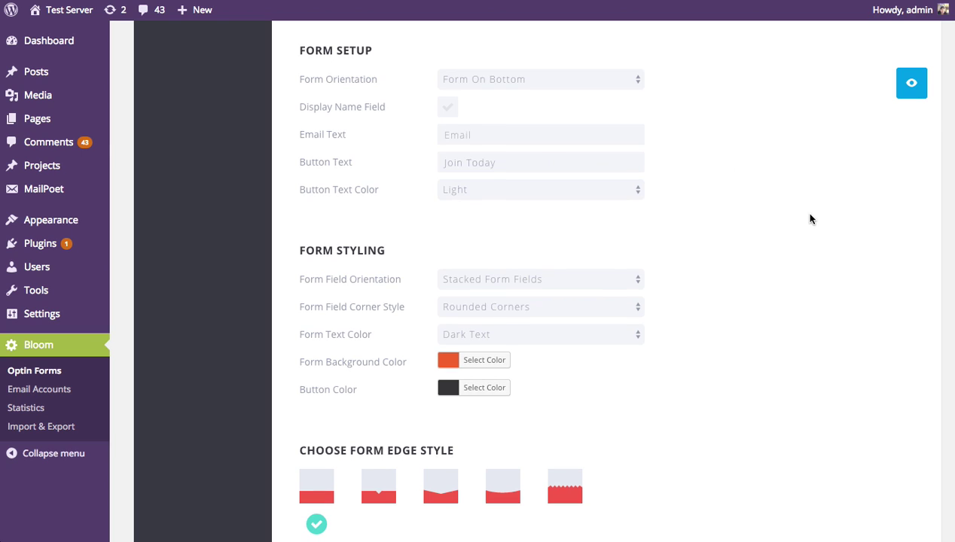
Set the form field corner style to Squared Corners and preview the form
scroll(803, 215, down, 2)
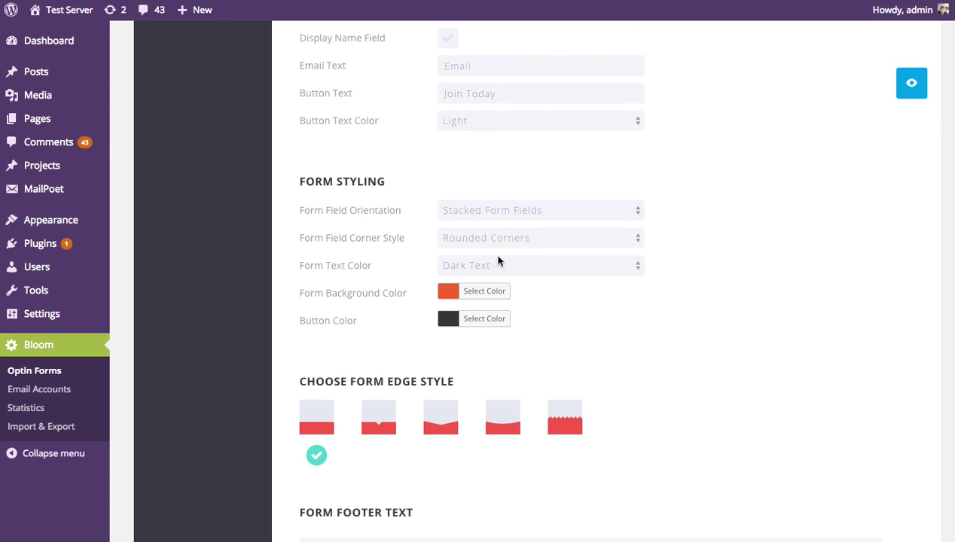
click(511, 240)
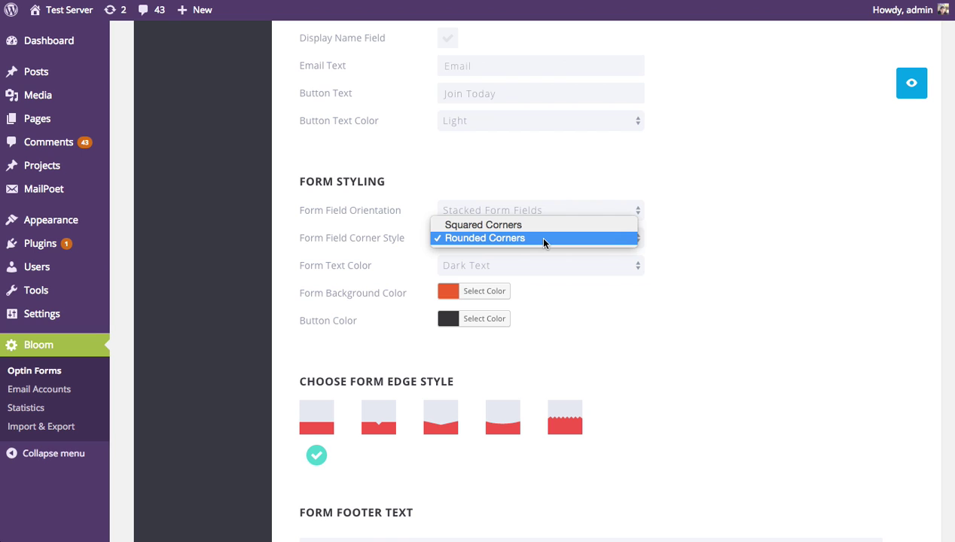
click(751, 235)
click(497, 237)
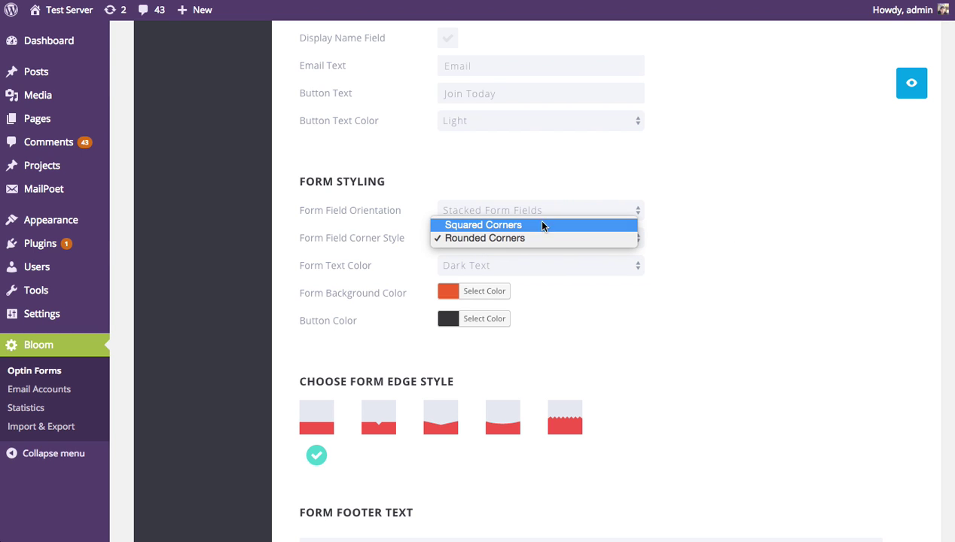
click(493, 225)
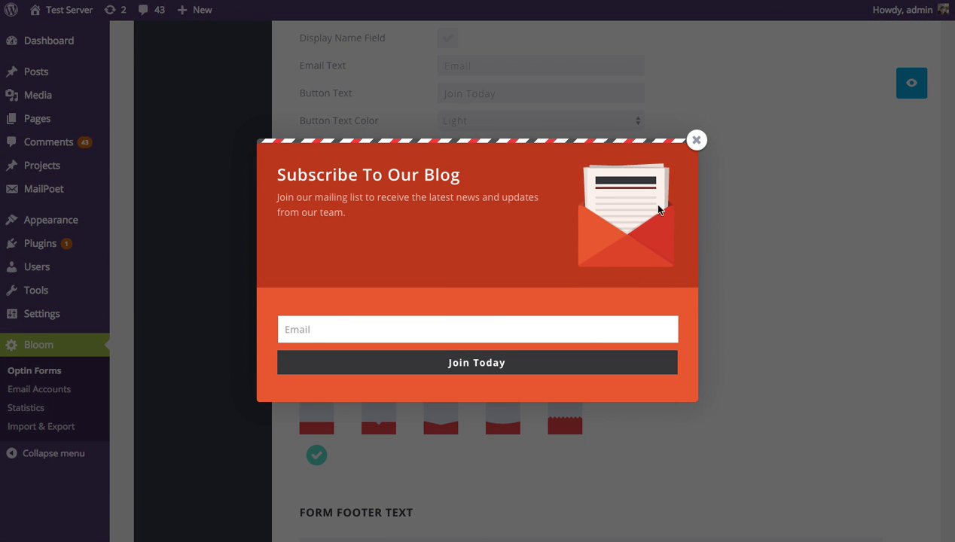
click(697, 140)
Try the zigzag form edge style and preview the form with it
scroll(774, 178, down, 3)
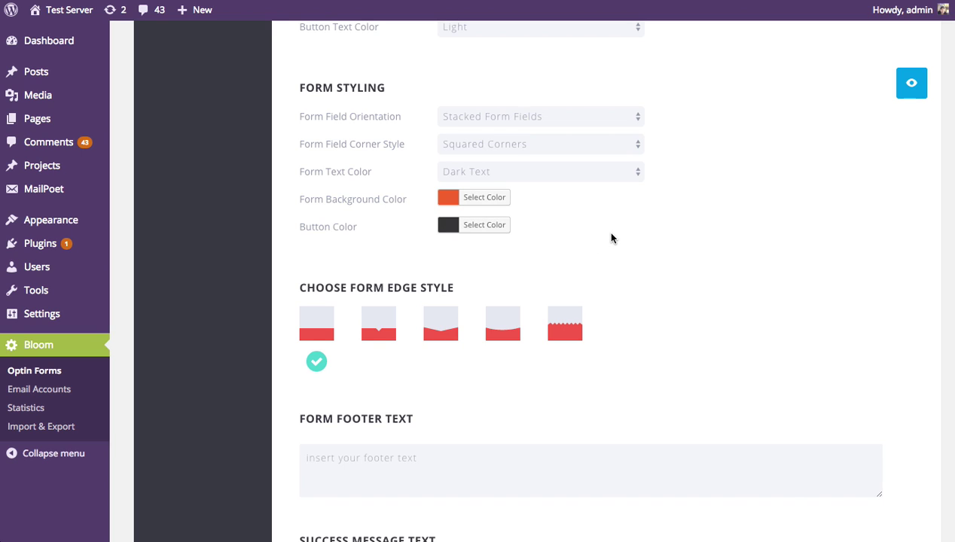
scroll(633, 240, down, 3)
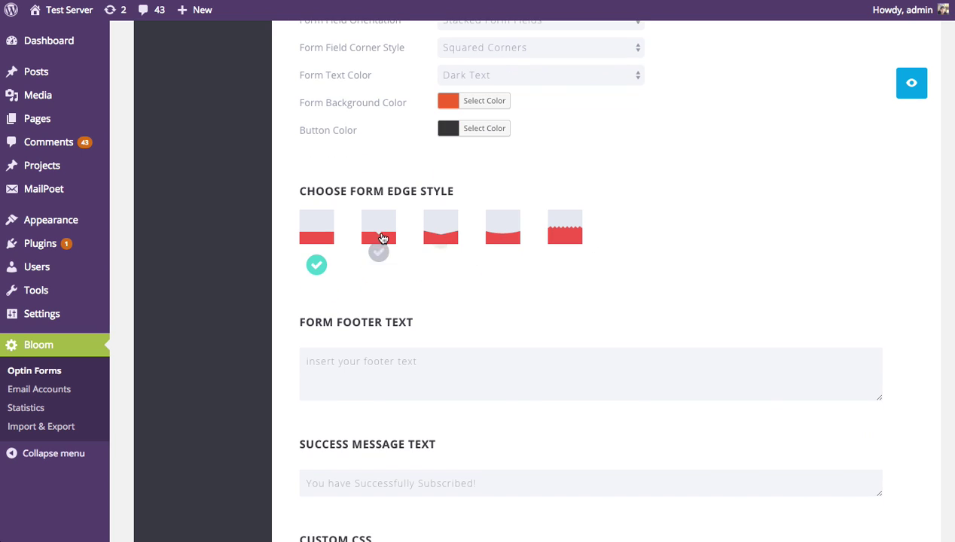
click(580, 237)
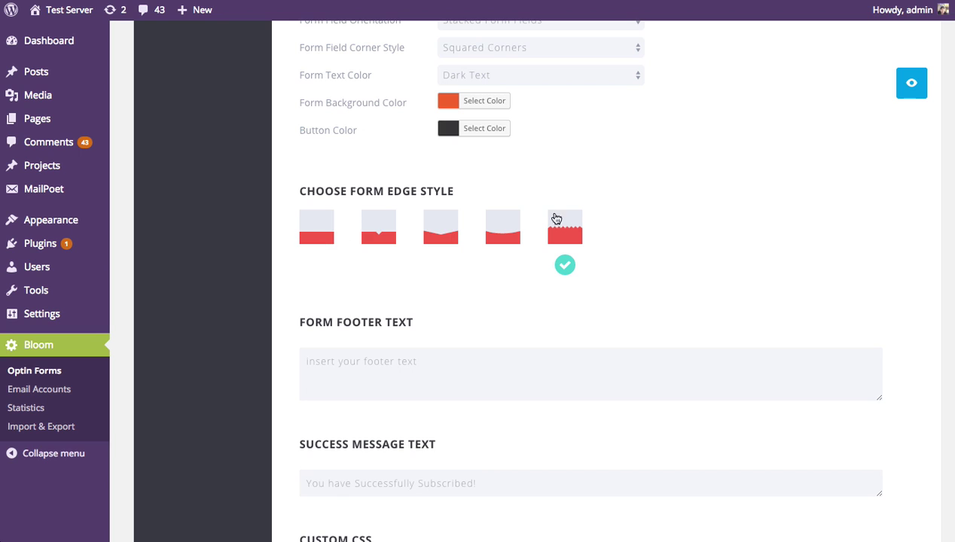
click(912, 86)
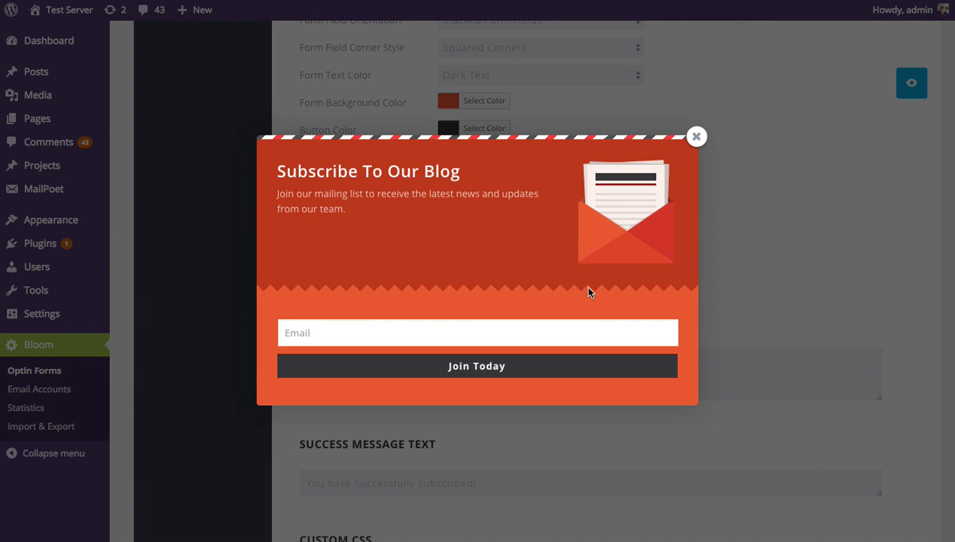
click(695, 137)
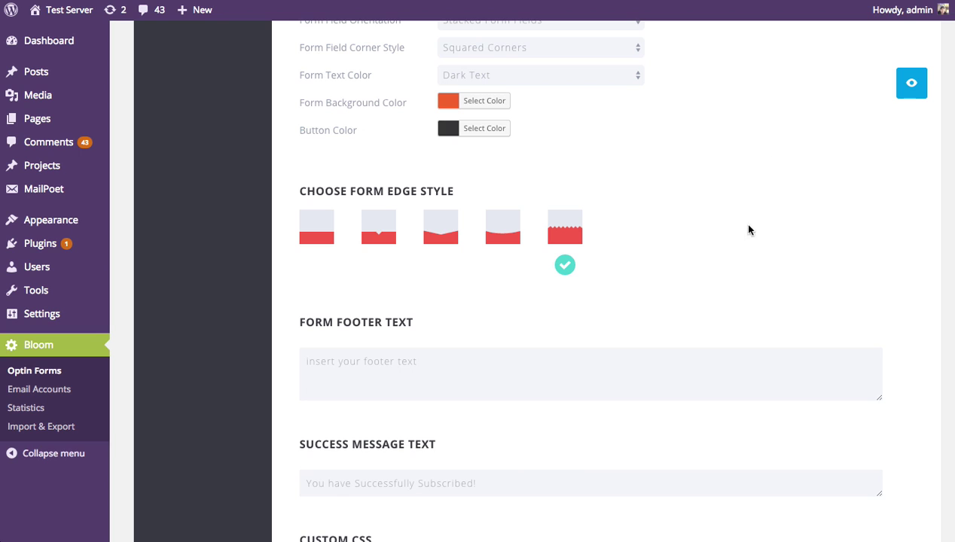
Apply the form edge style with the small centered triangle and preview the form
click(381, 234)
click(911, 84)
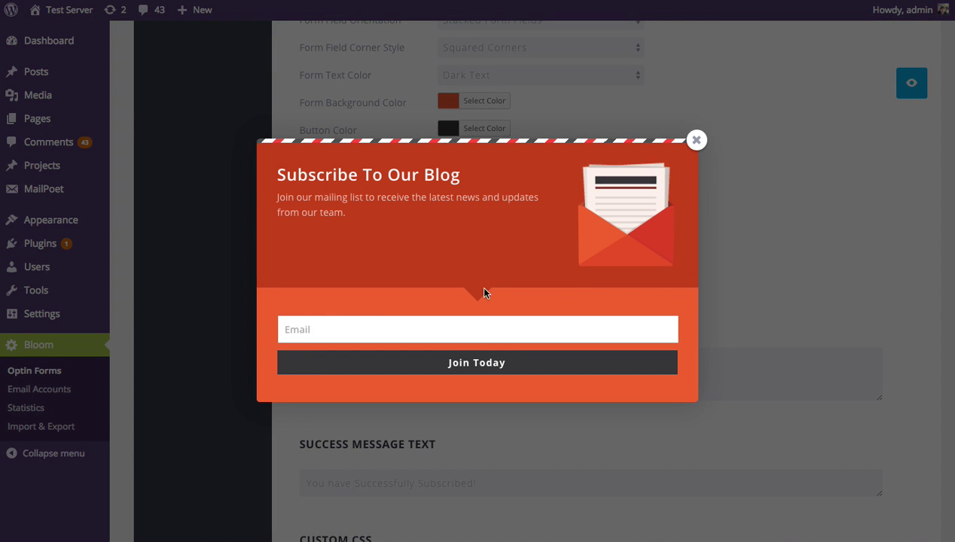
click(696, 140)
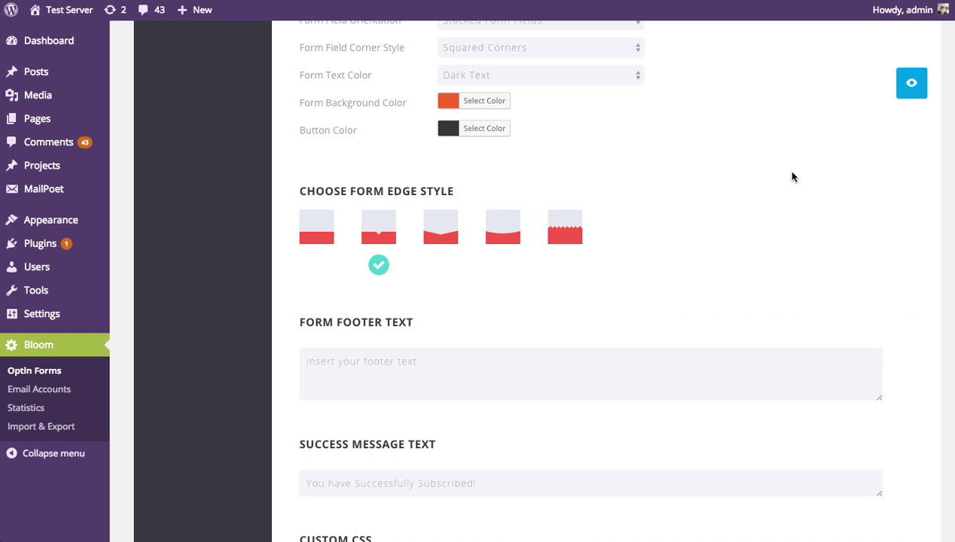
Examine the form footer text, success message text and custom CSS fields, and look back over all the design settings
scroll(908, 237, down, 5)
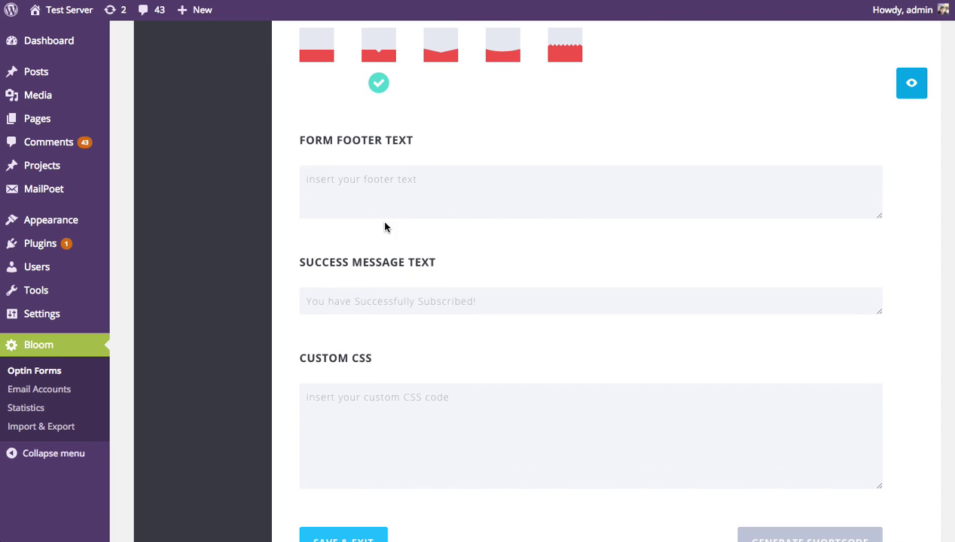
scroll(390, 181, down, 1)
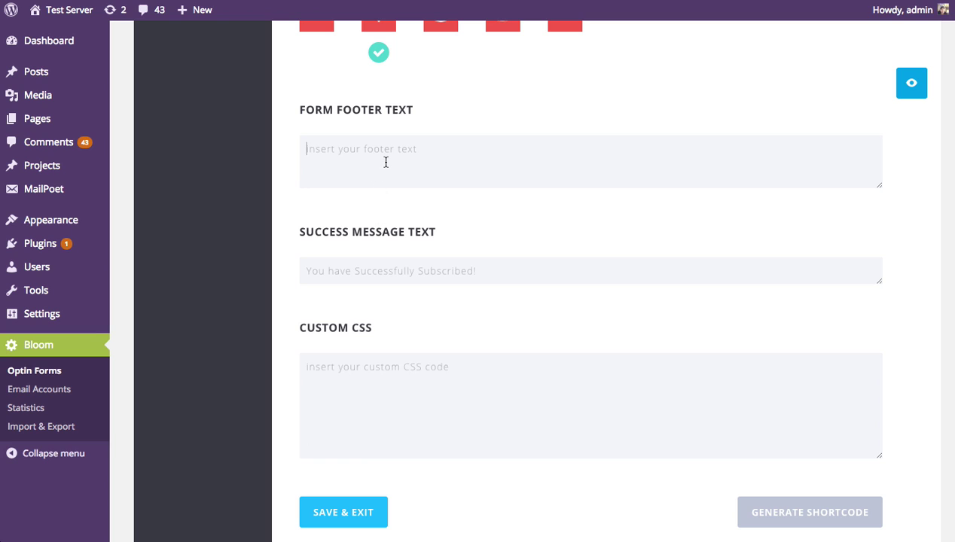
click(382, 169)
click(350, 272)
click(474, 374)
scroll(899, 325, up, 12)
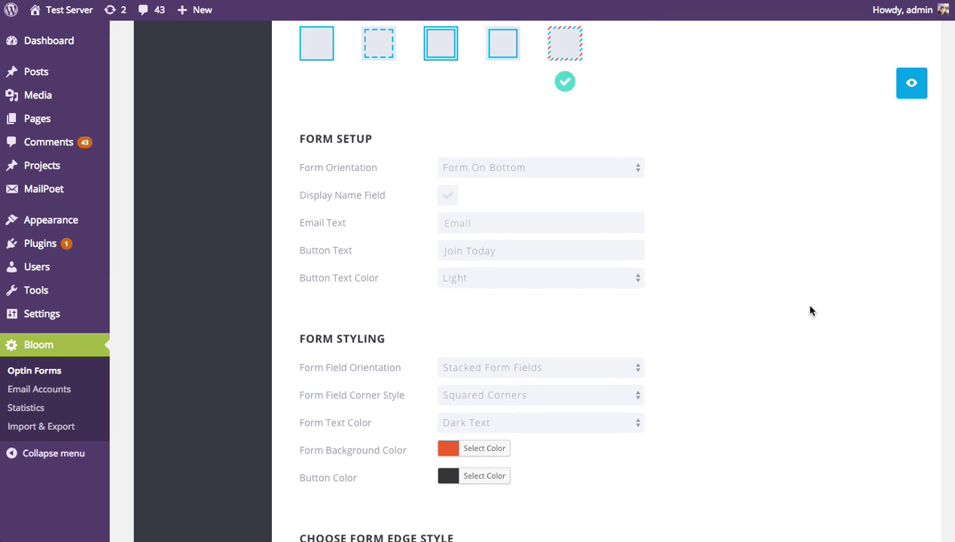
scroll(845, 309, down, 12)
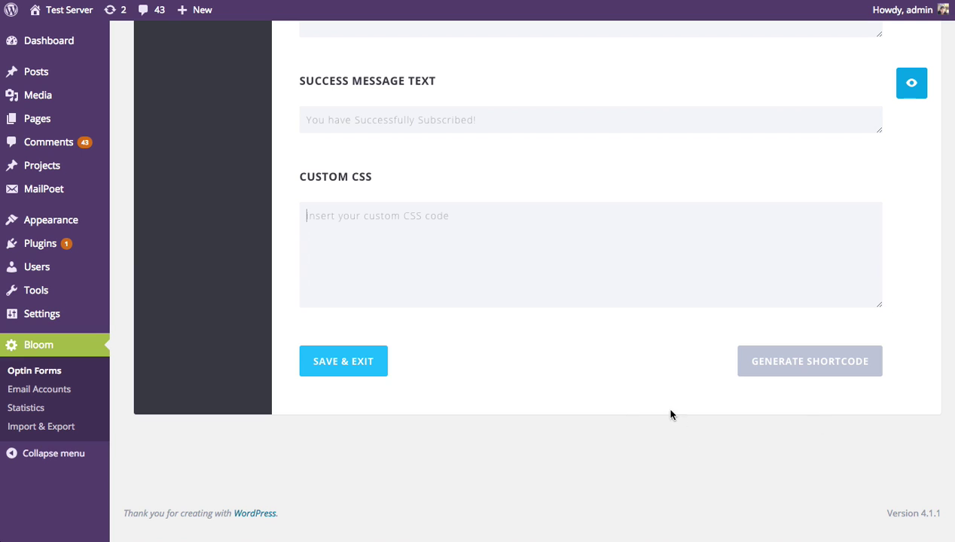
scroll(406, 388, up, 15)
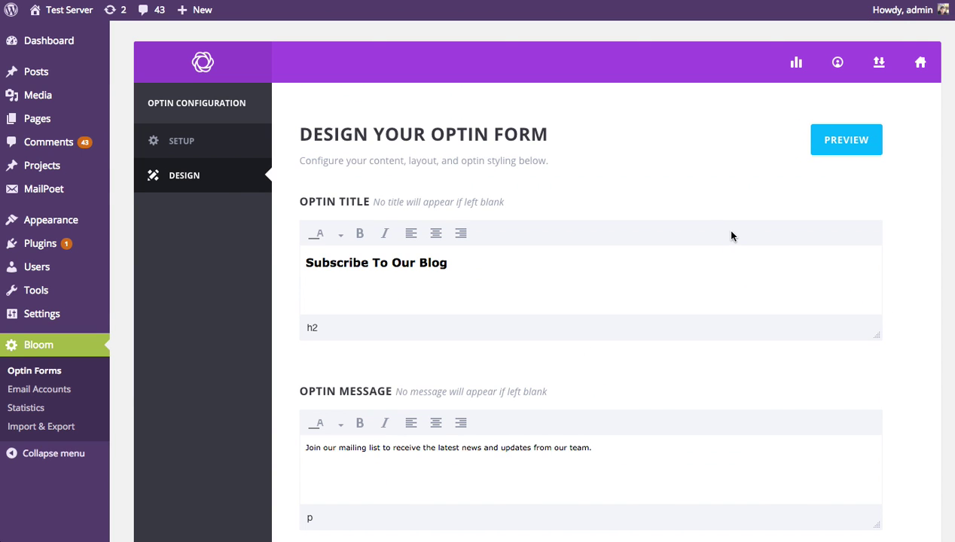
scroll(573, 279, down, 8)
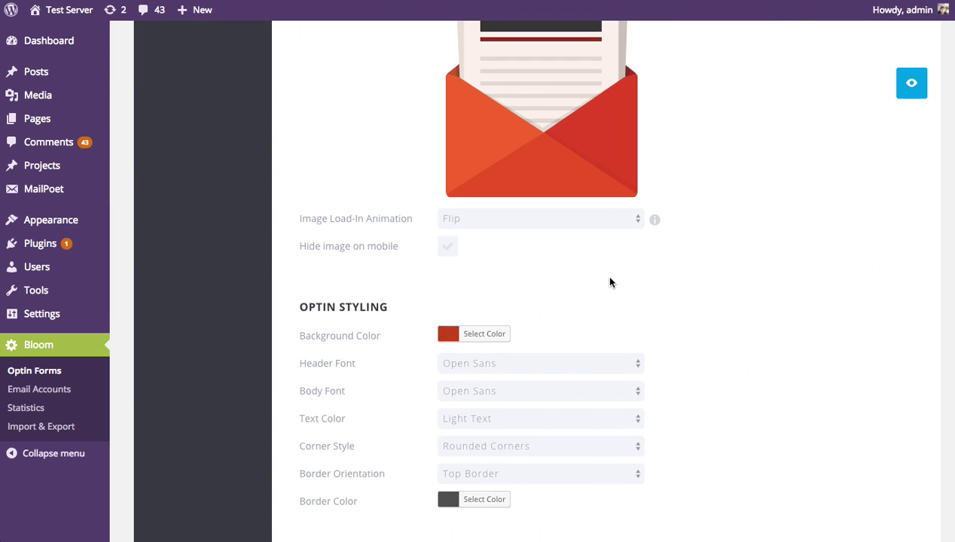
scroll(610, 283, down, 10)
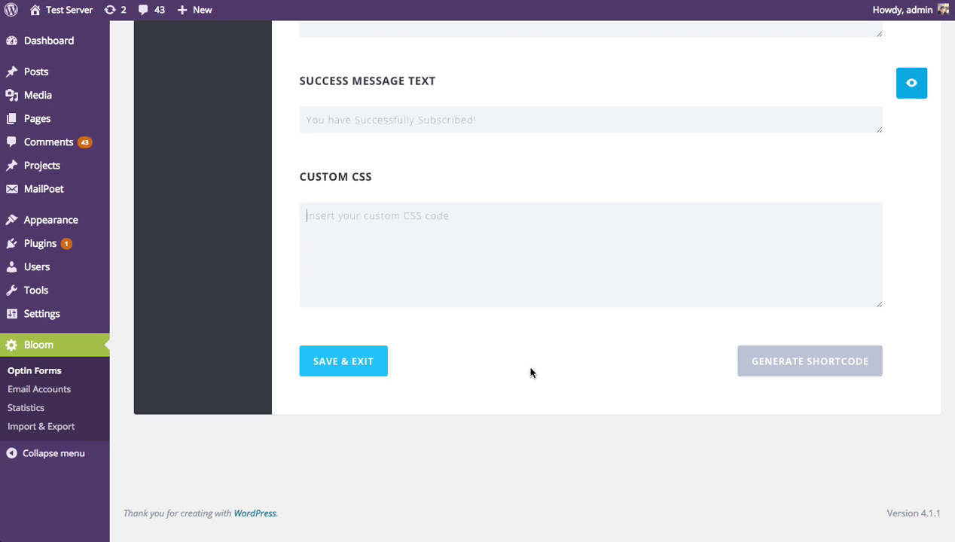
Generate the inline optin's shortcode and select its text, and save and exit the optin form
click(821, 367)
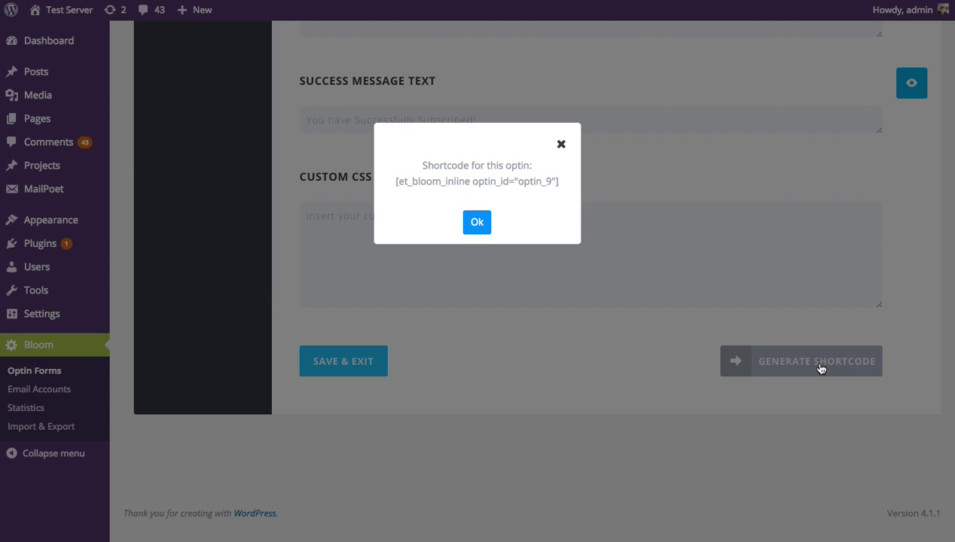
drag(392, 183, 548, 189)
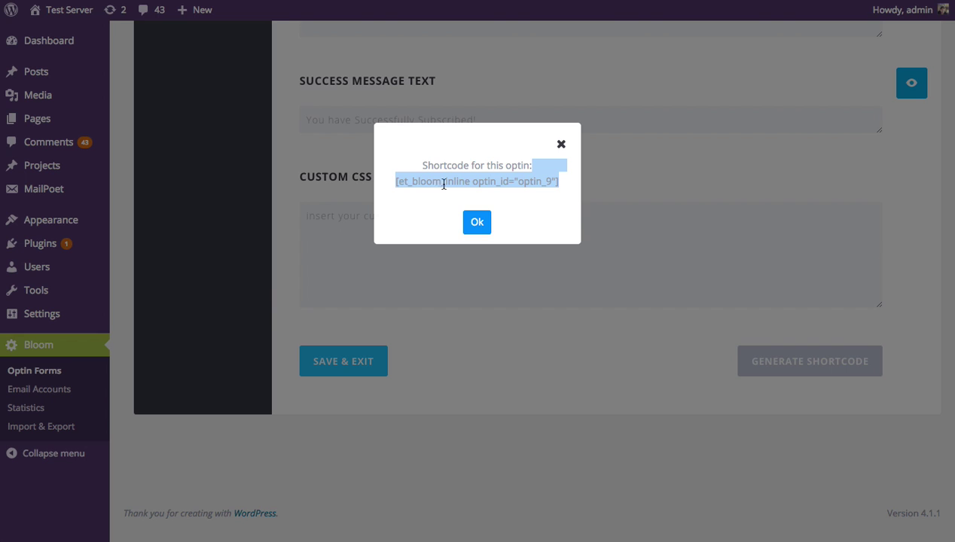
click(562, 145)
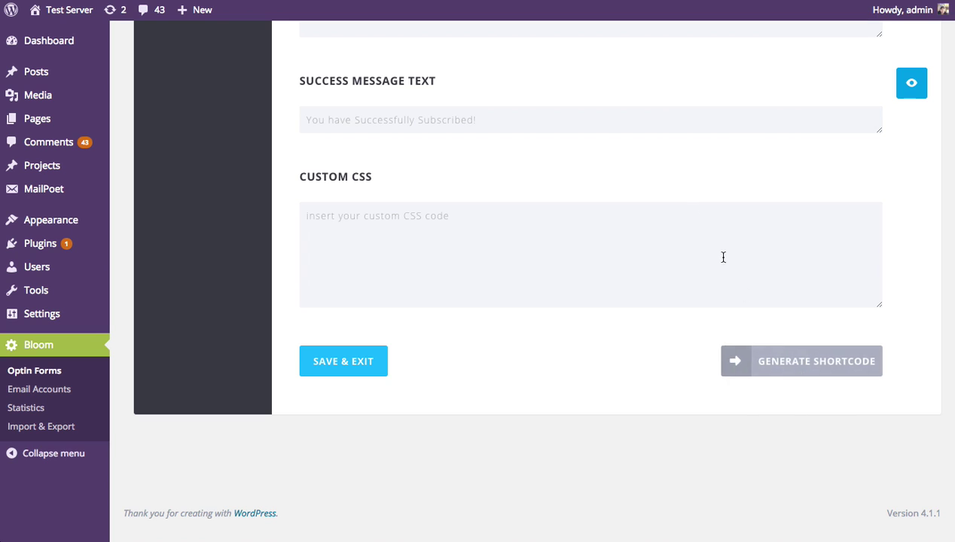
click(362, 366)
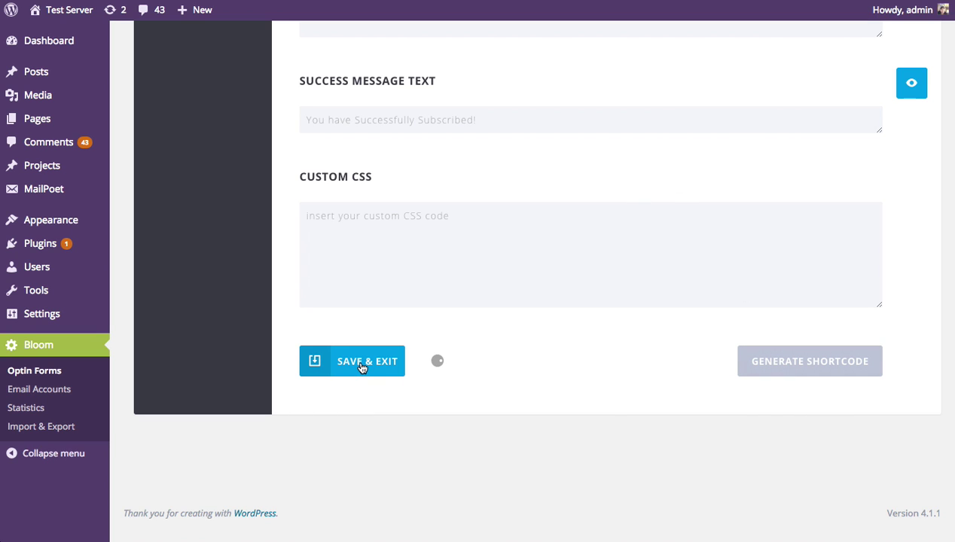
scroll(358, 367, up, 5)
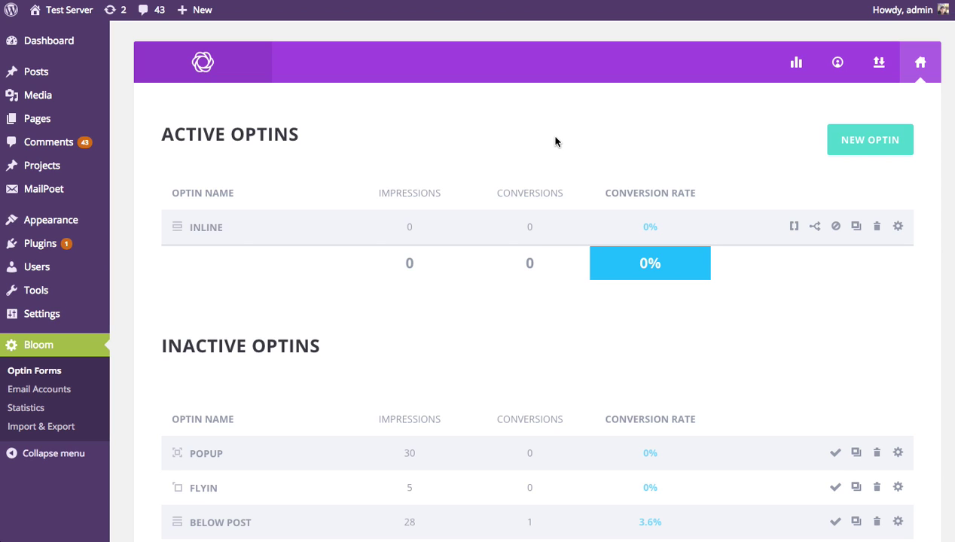
Show the shortcode of the active Inline optin, copy it and close its pop-up
click(795, 229)
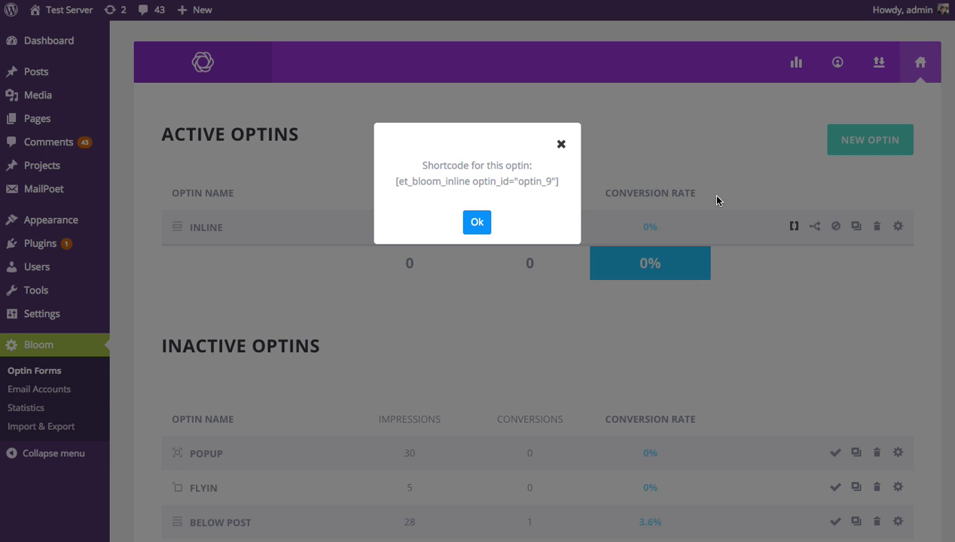
triple_click(396, 183)
key(ctrl+c)
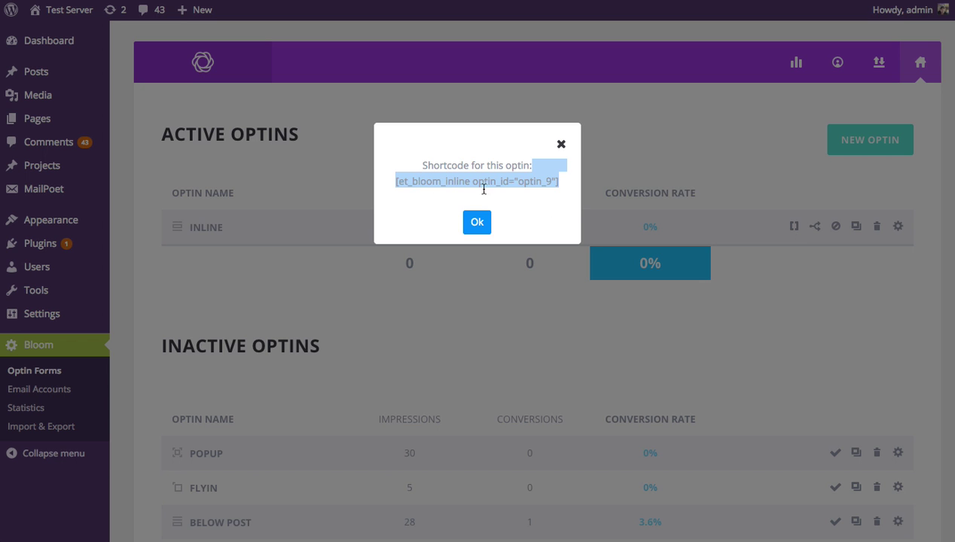
click(562, 144)
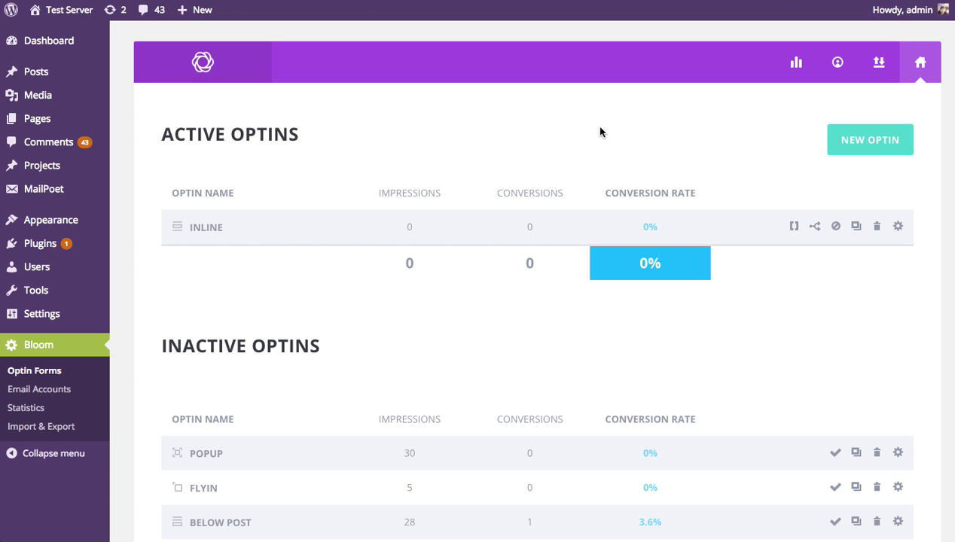
Open the "Post Builder Left Sidebar" post for editing and paste the copied shortcode as a new paragraph after the "Proin rhoncus" paragraph
click(58, 78)
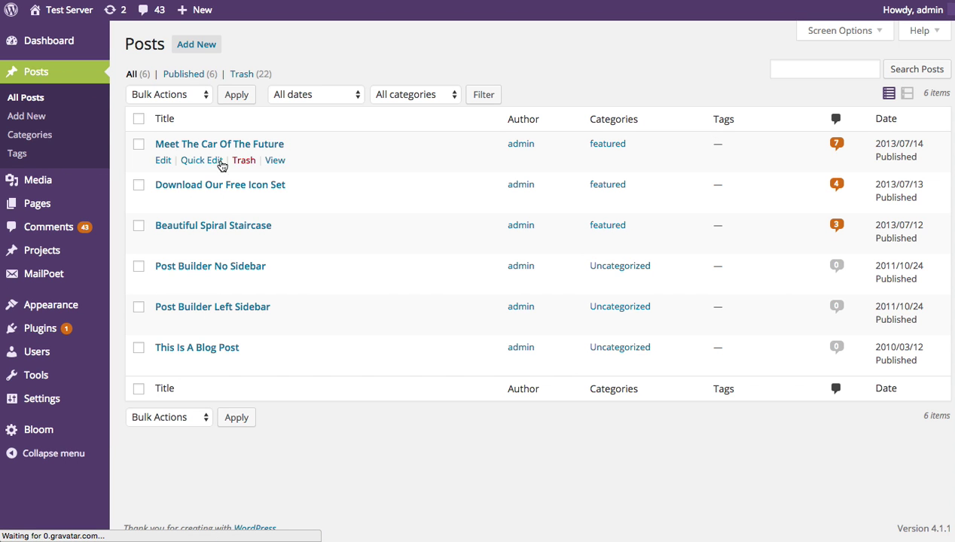
click(222, 311)
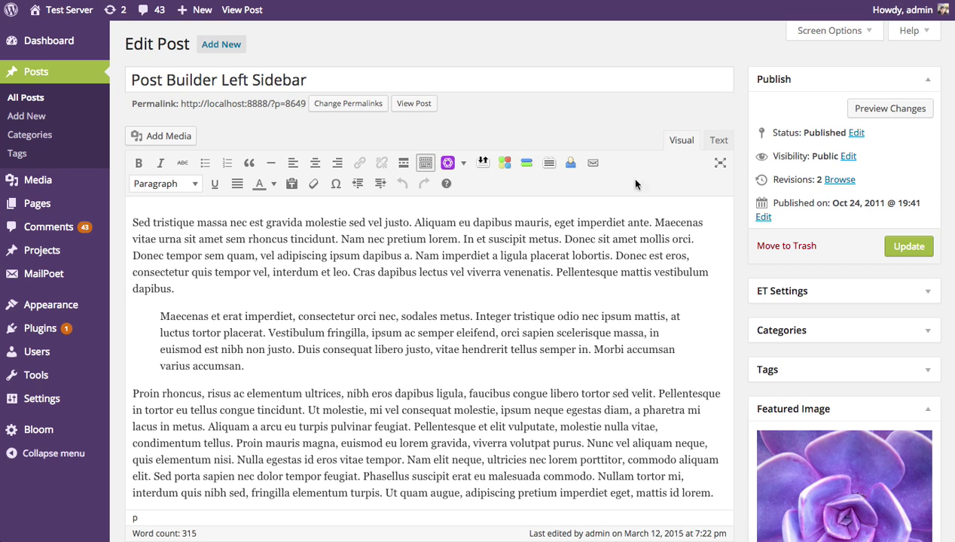
scroll(426, 347, down, 3)
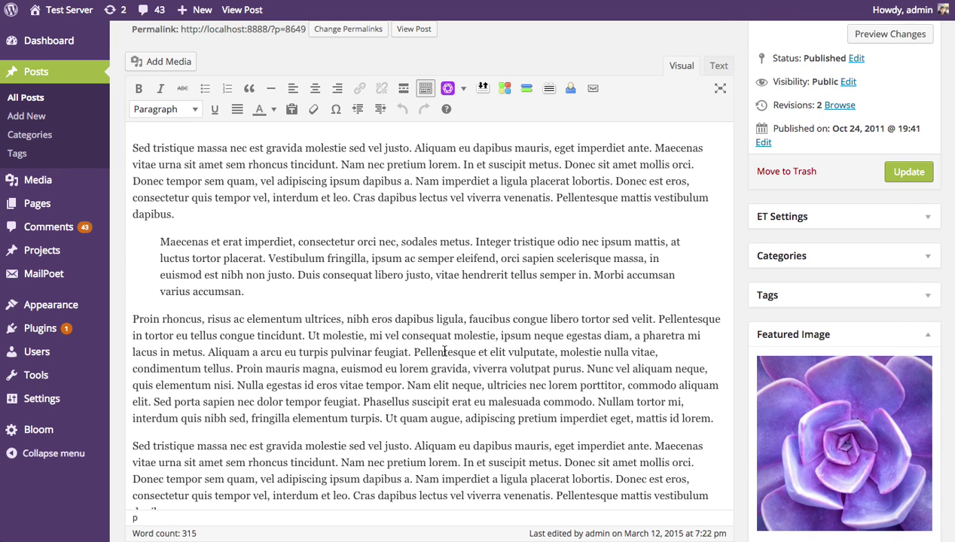
click(245, 432)
key(Return)
key(Up)
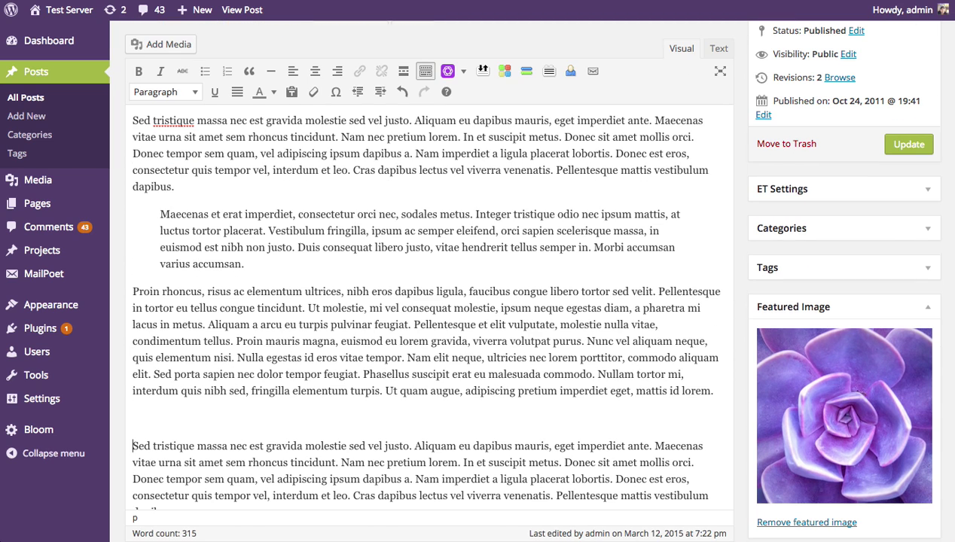
key(ctrl+v)
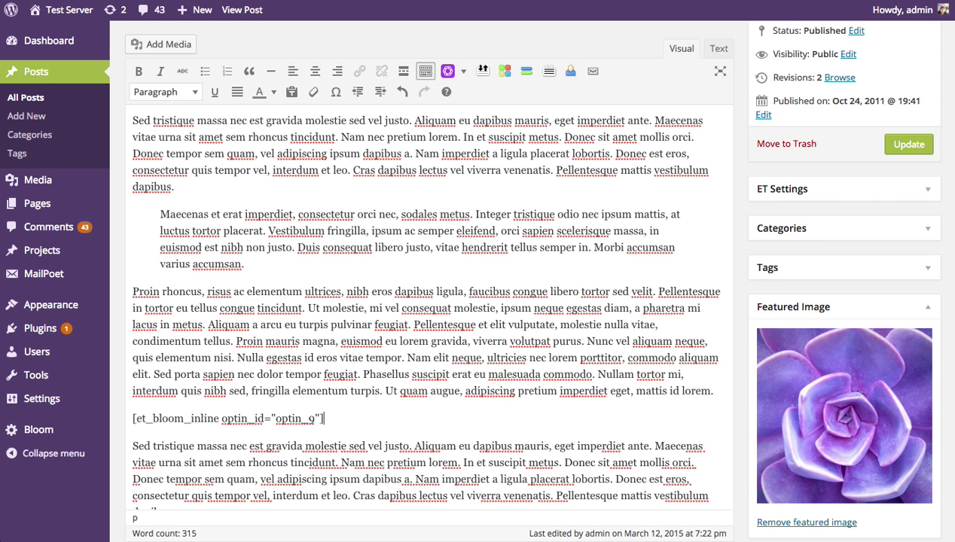
Update the post and view it on the site to check the inline optin form within the text
click(888, 143)
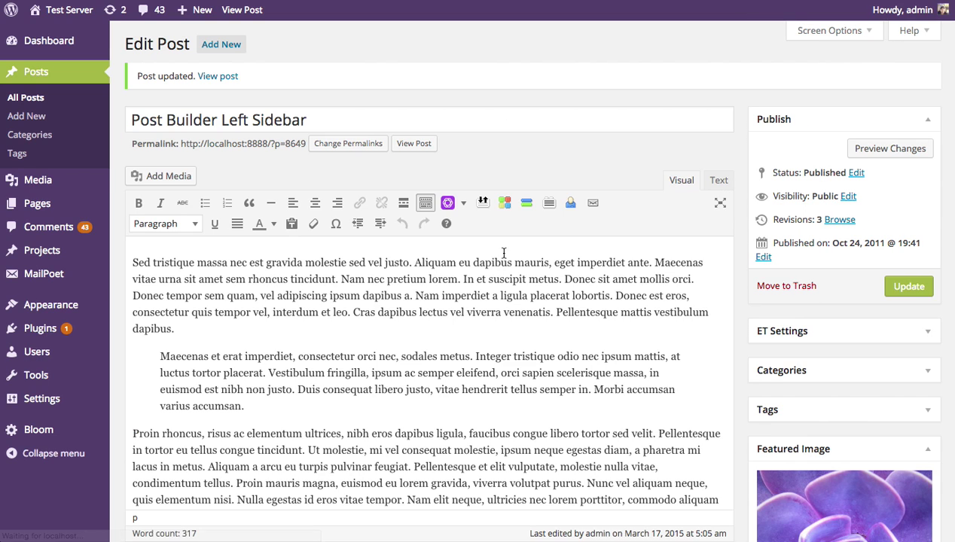
click(413, 144)
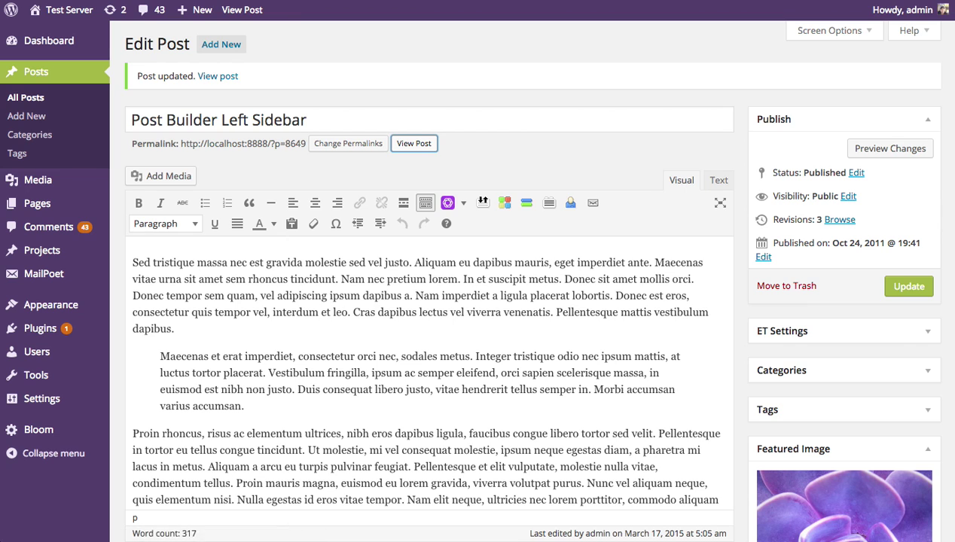
scroll(485, 168, down, 2)
scroll(490, 176, down, 8)
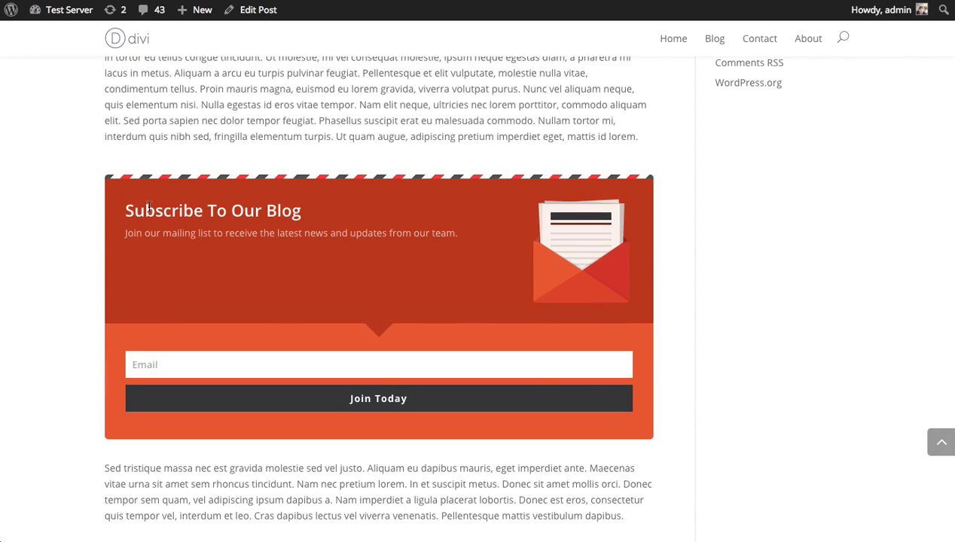
scroll(528, 269, down, 3)
scroll(562, 275, up, 4)
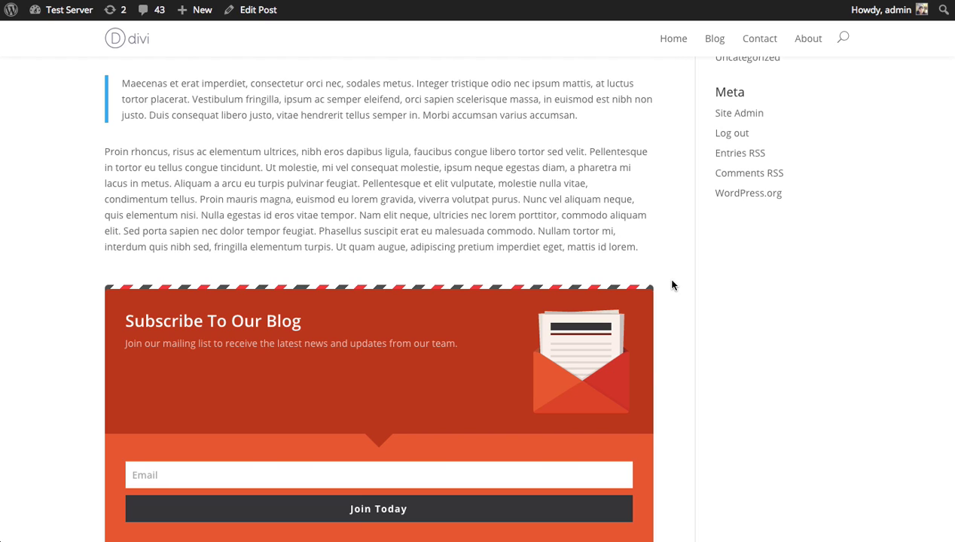
scroll(674, 278, down, 1)
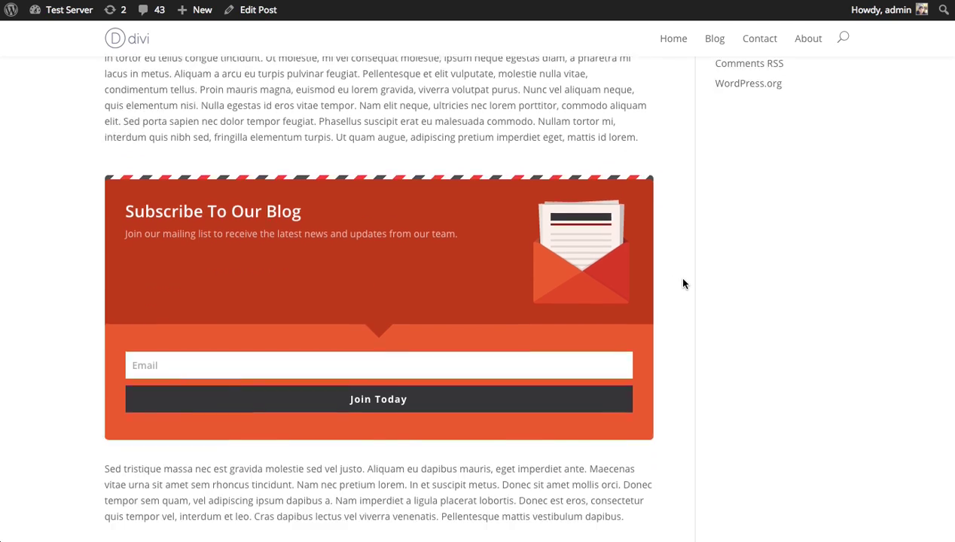
scroll(679, 279, up, 5)
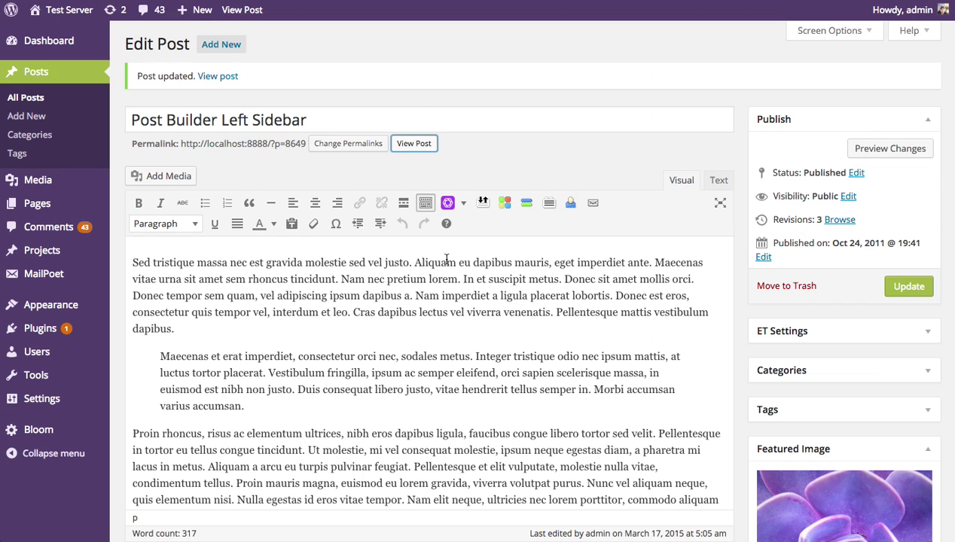
Examine the Bloom opt-in insertion options in the post editor, including the available inline opt-ins
scroll(419, 280, down, 4)
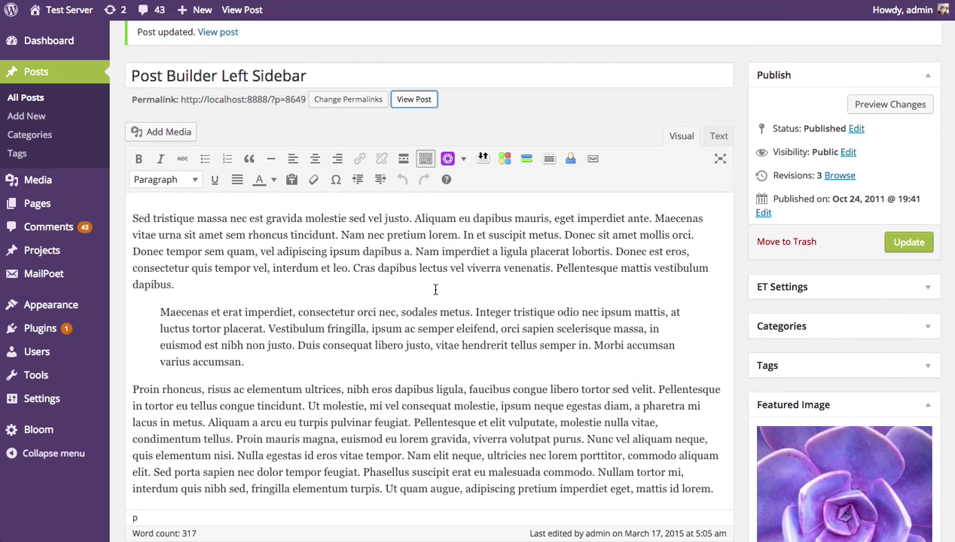
scroll(437, 294, down, 4)
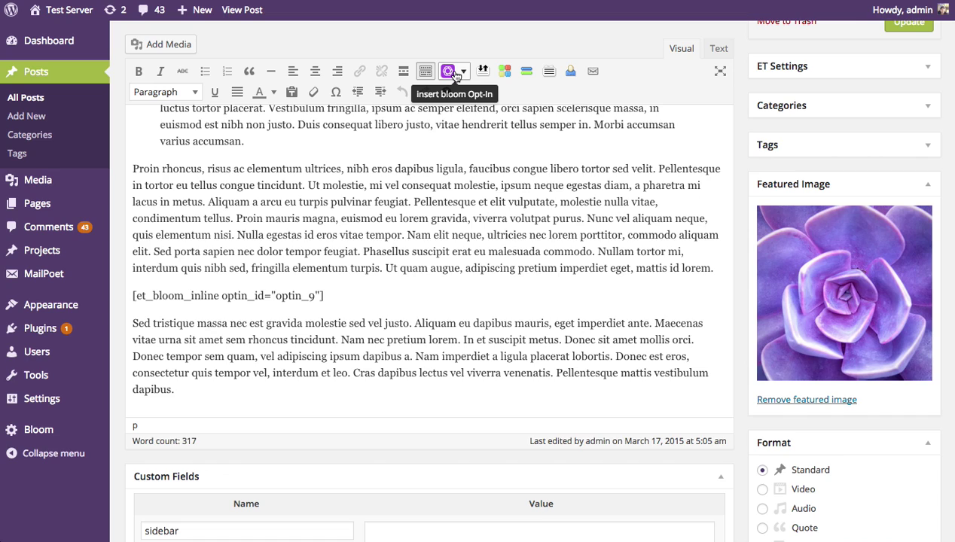
click(456, 75)
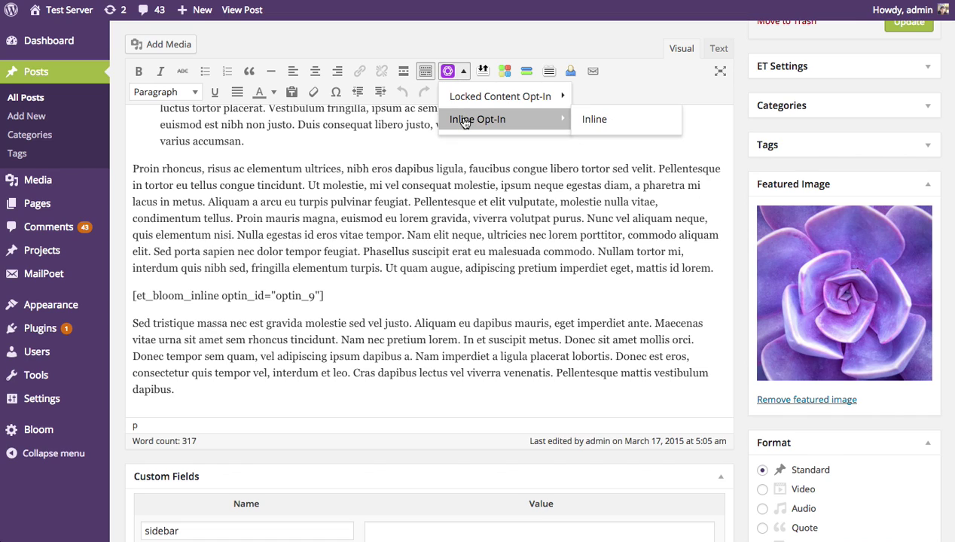
mouse_move(468, 114)
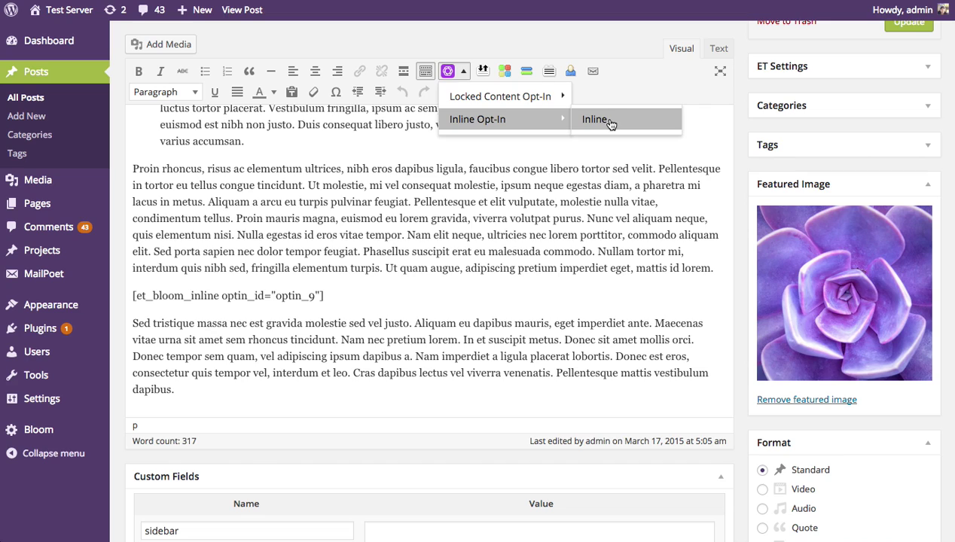
Replace the pasted shortcode paragraph with the Inline opt-in inserted through the editor's Bloom opt-in command
drag(391, 285, 120, 295)
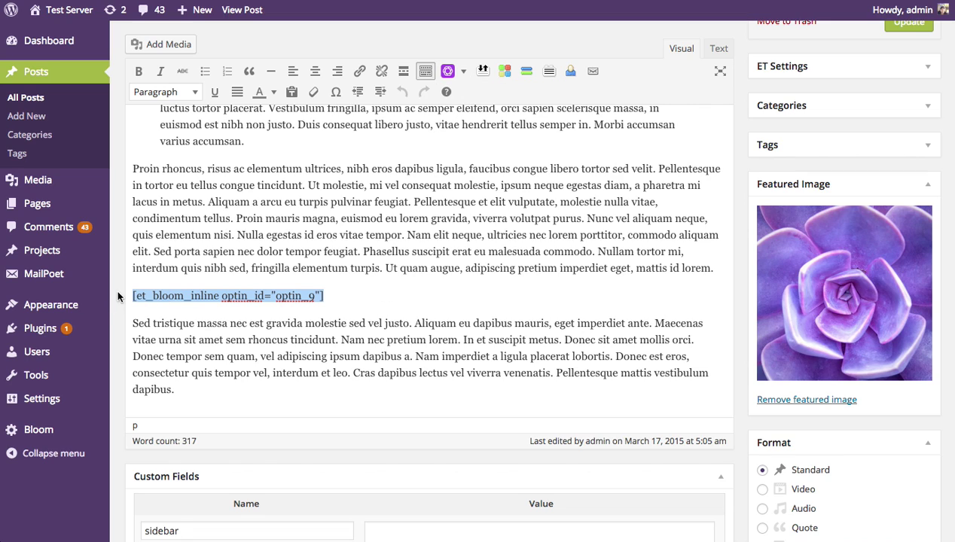
key(BackSpace)
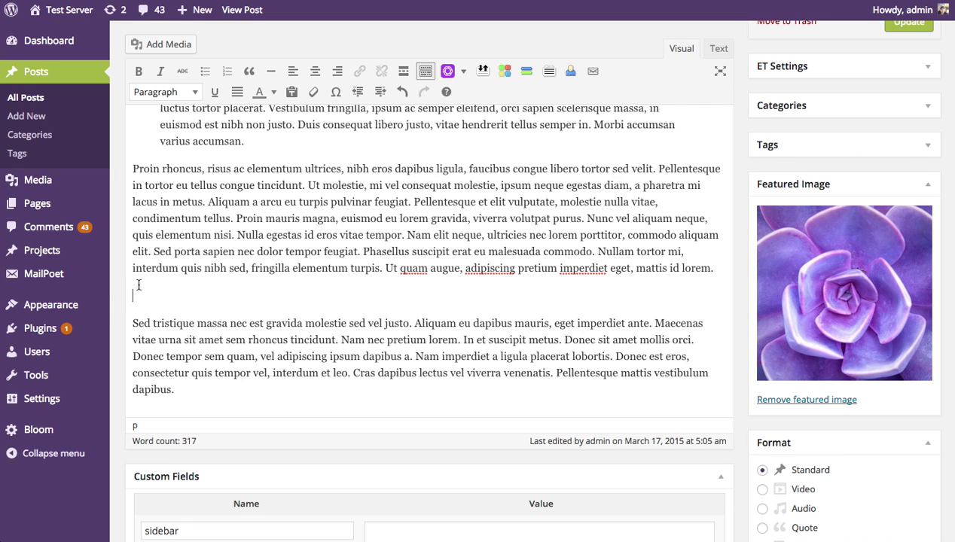
click(449, 72)
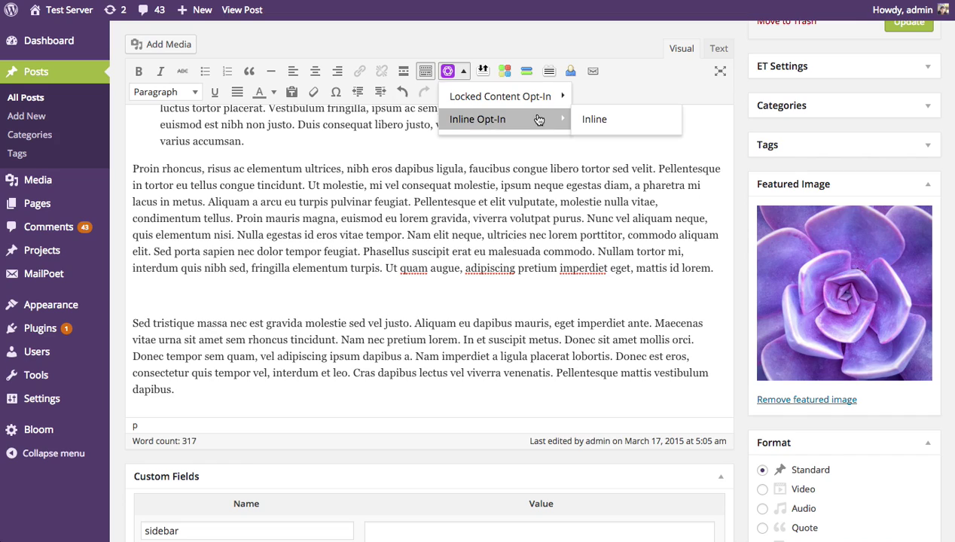
click(611, 125)
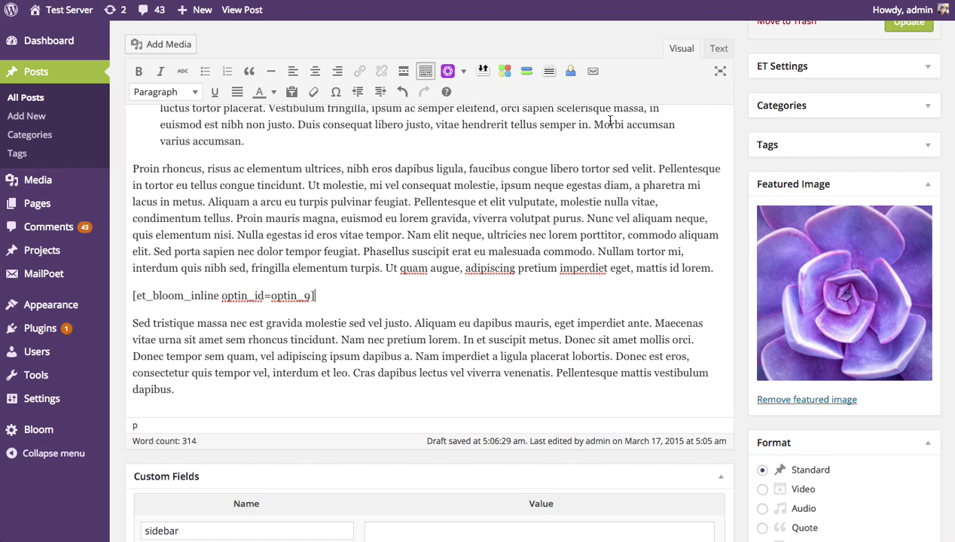
drag(351, 296, 106, 299)
click(324, 252)
scroll(390, 261, up, 3)
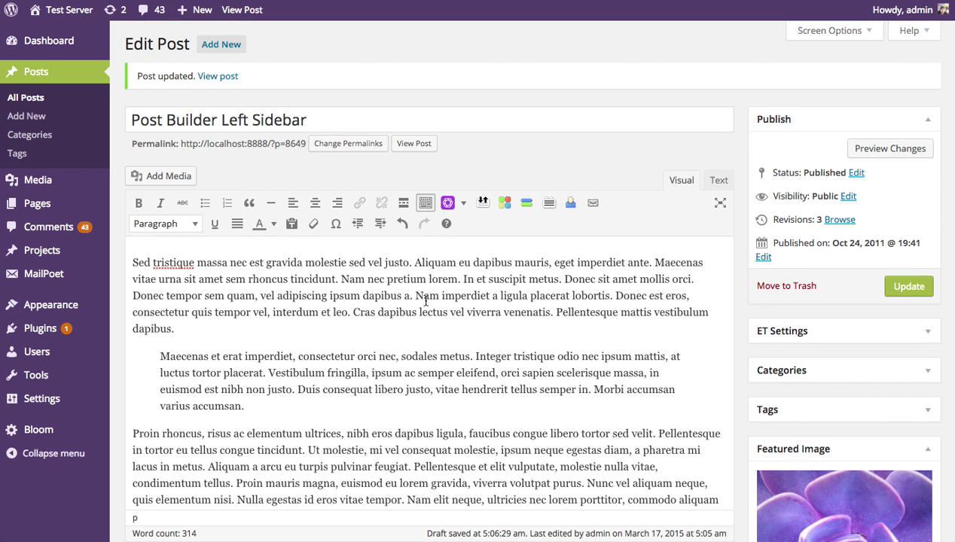